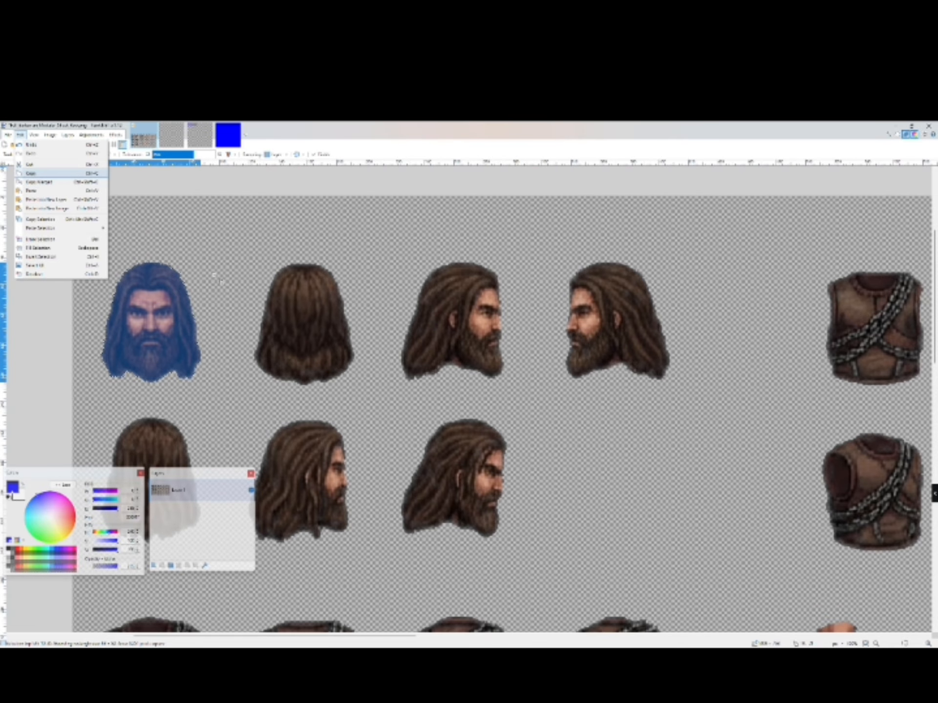
- Copy the selected front-facing head and paste it into a new layer on the blank canvas, placing it near the top centre
click(31, 173)
click(171, 135)
click(20, 135)
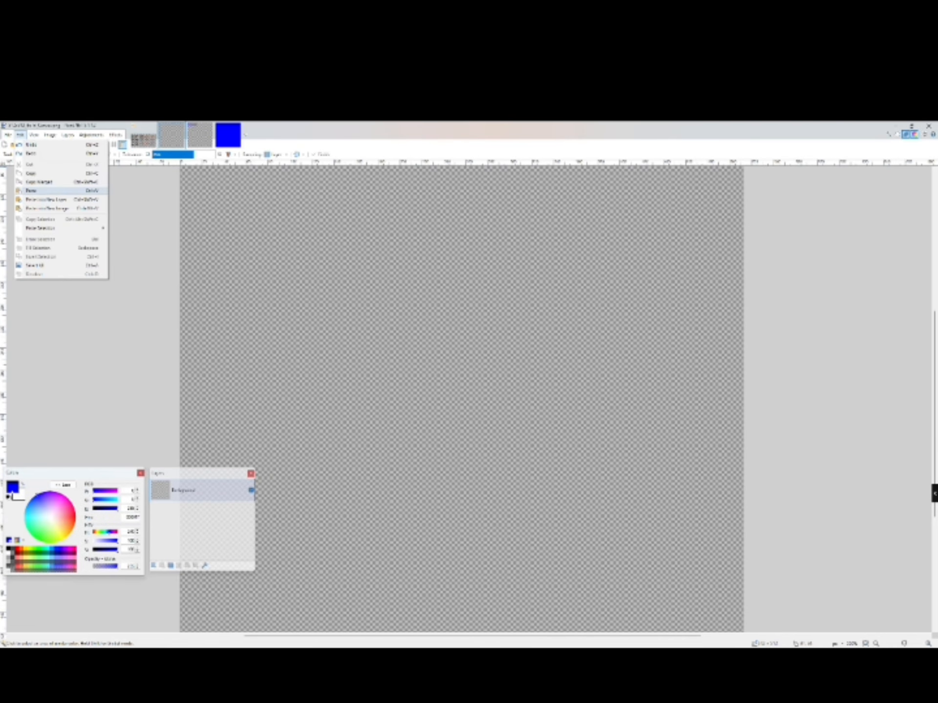
click(53, 200)
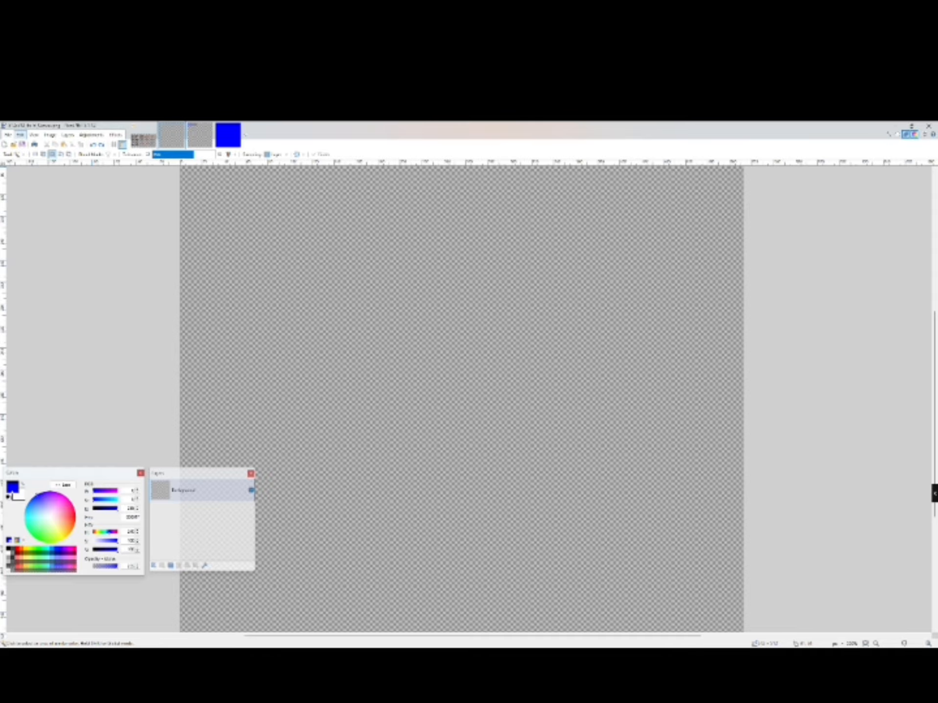
drag(456, 320, 485, 270)
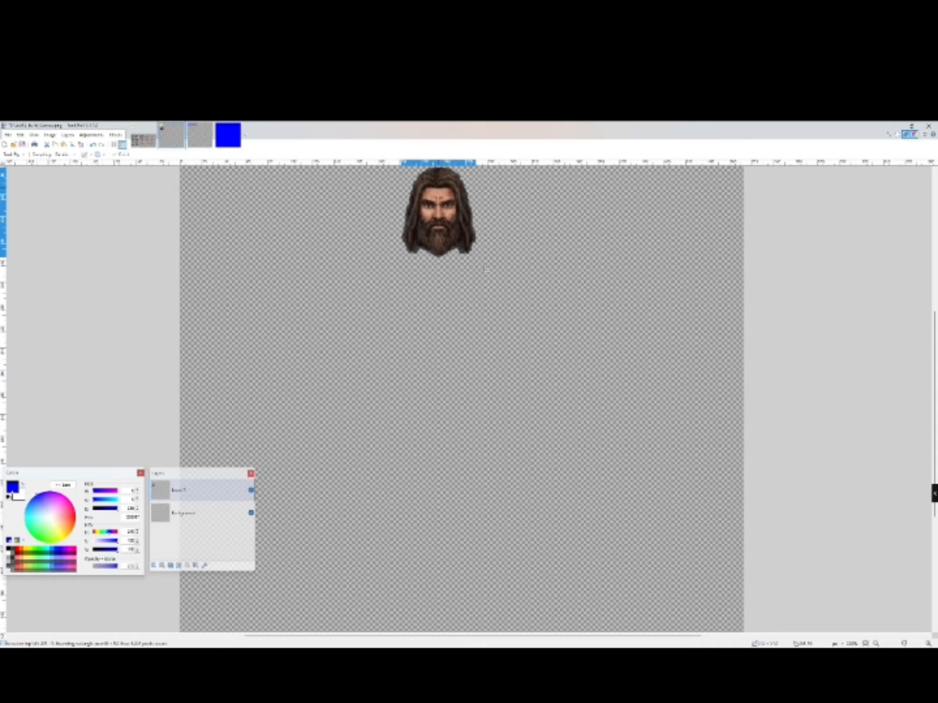
drag(486, 269, 491, 269)
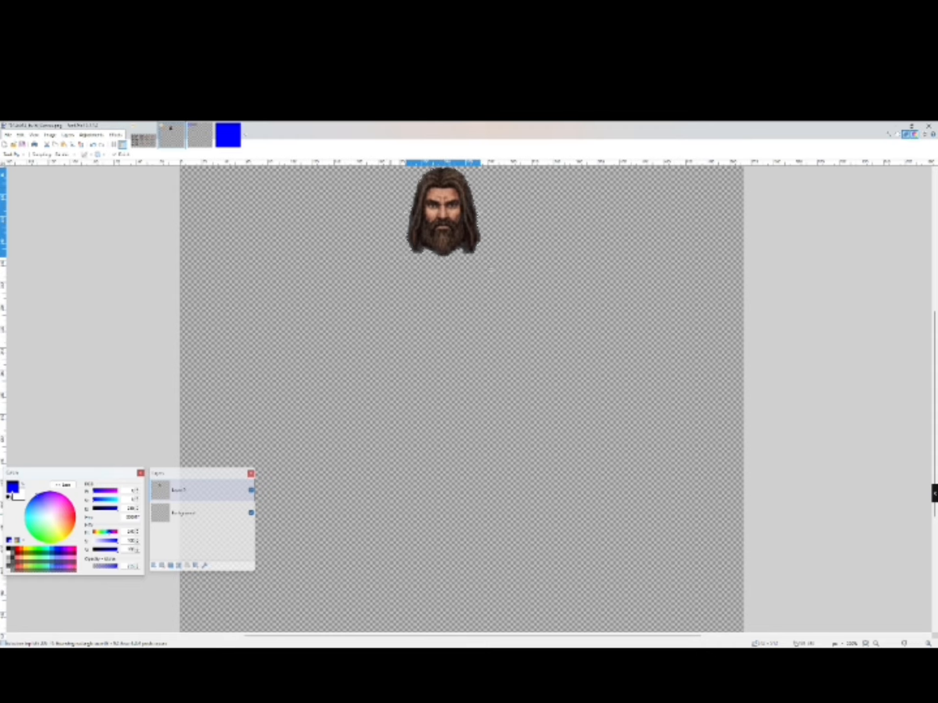
drag(491, 269, 491, 268)
- On the sprite sheet, select the front-facing chained vest, isolating it from the transparent background with the Magic Wand
key(ctrl+Tab)
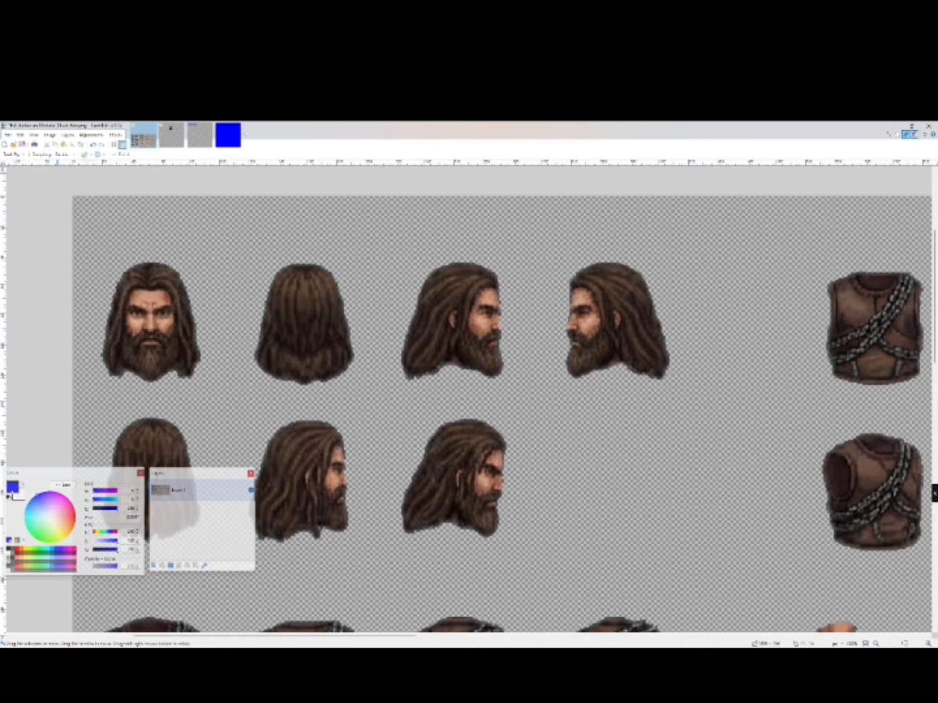
key(ctrl+minus)
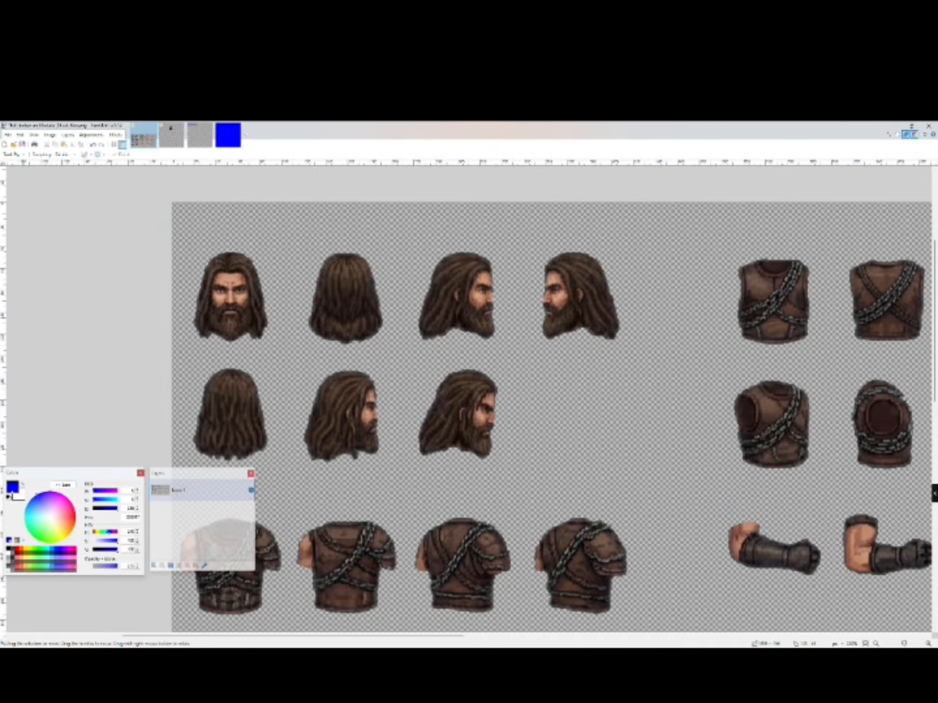
click(13, 154)
click(28, 163)
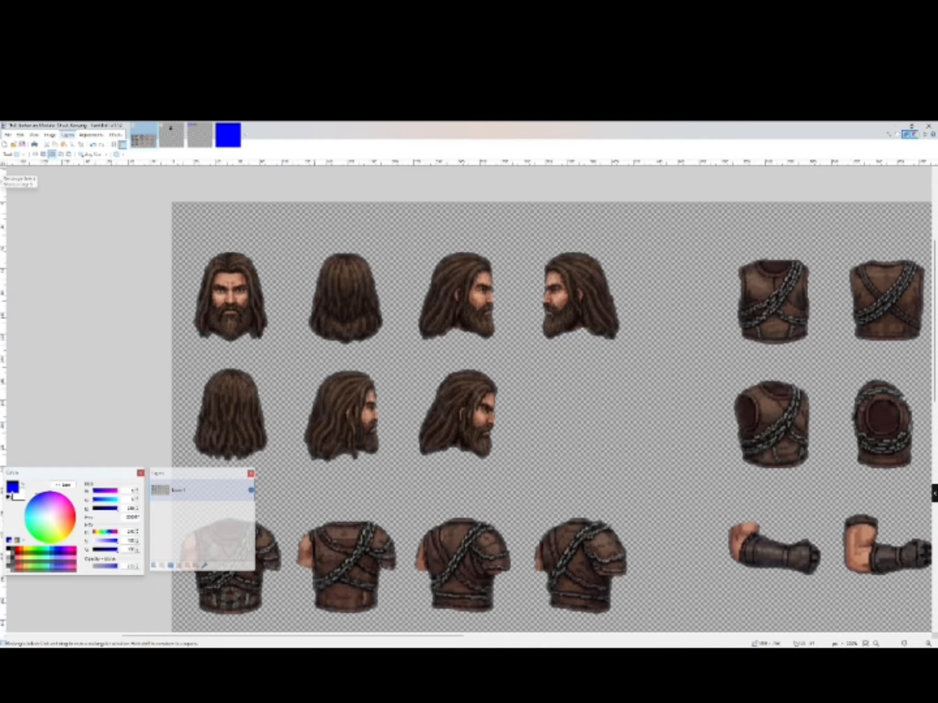
drag(714, 242, 825, 356)
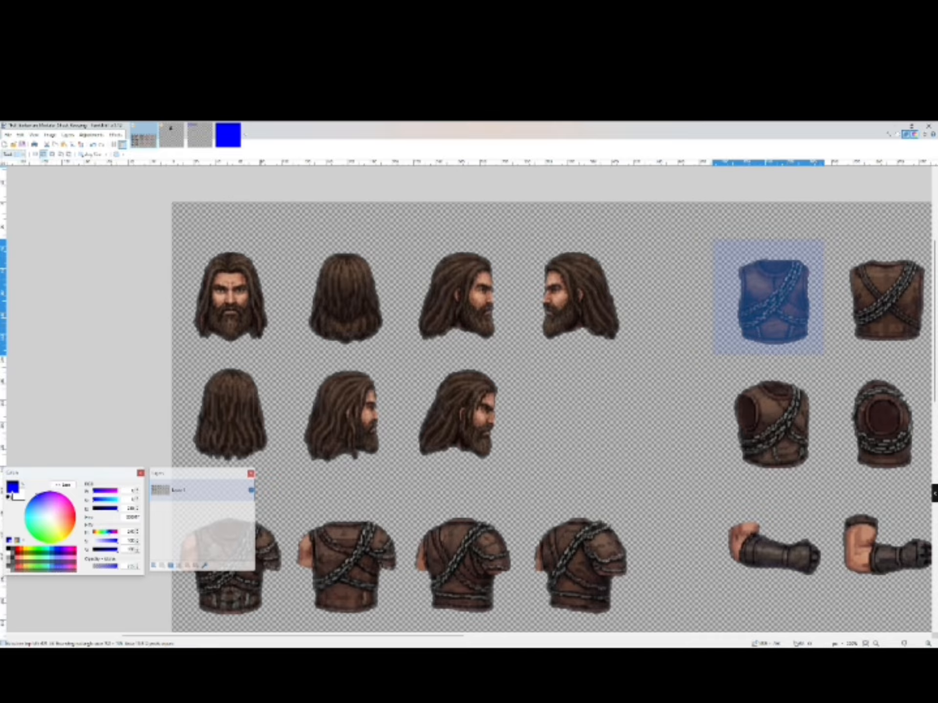
click(7, 216)
click(52, 154)
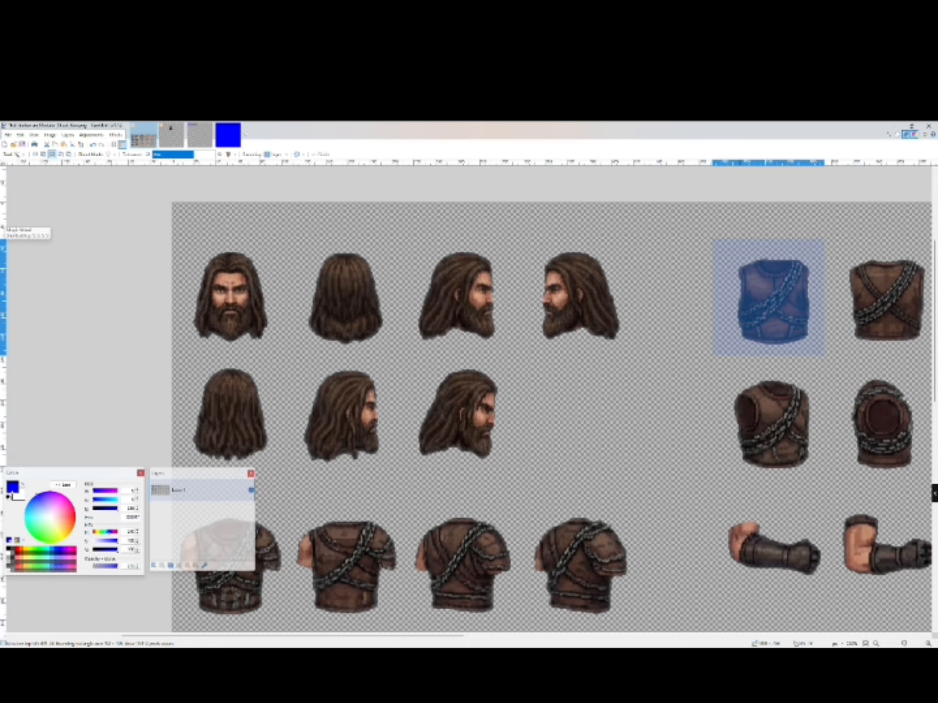
click(733, 253)
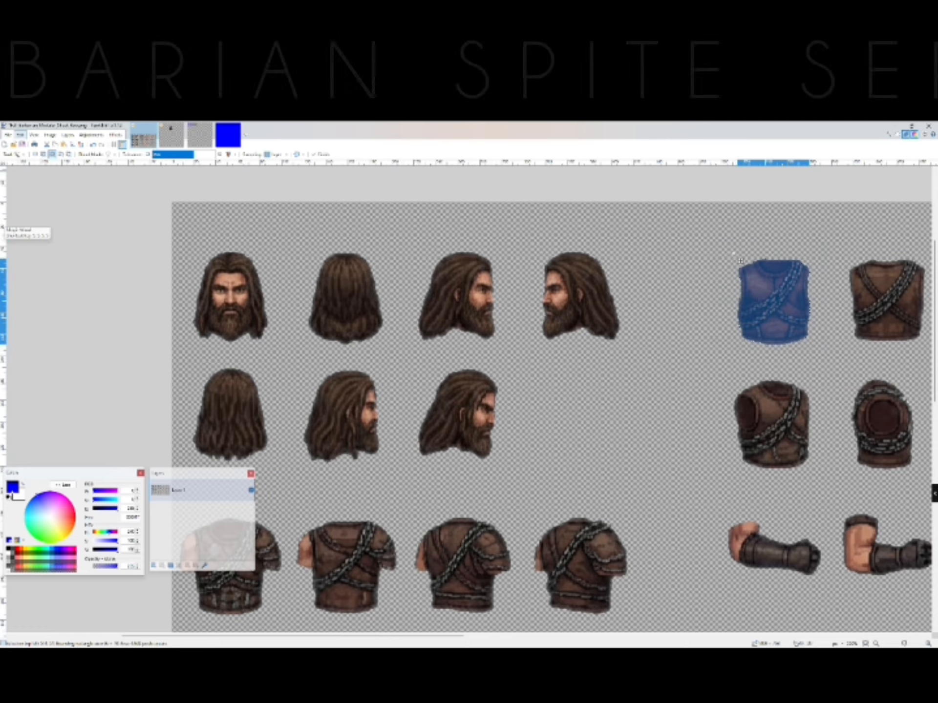
- Deselect on the character canvas and paste the vest into a new layer
click(20, 135)
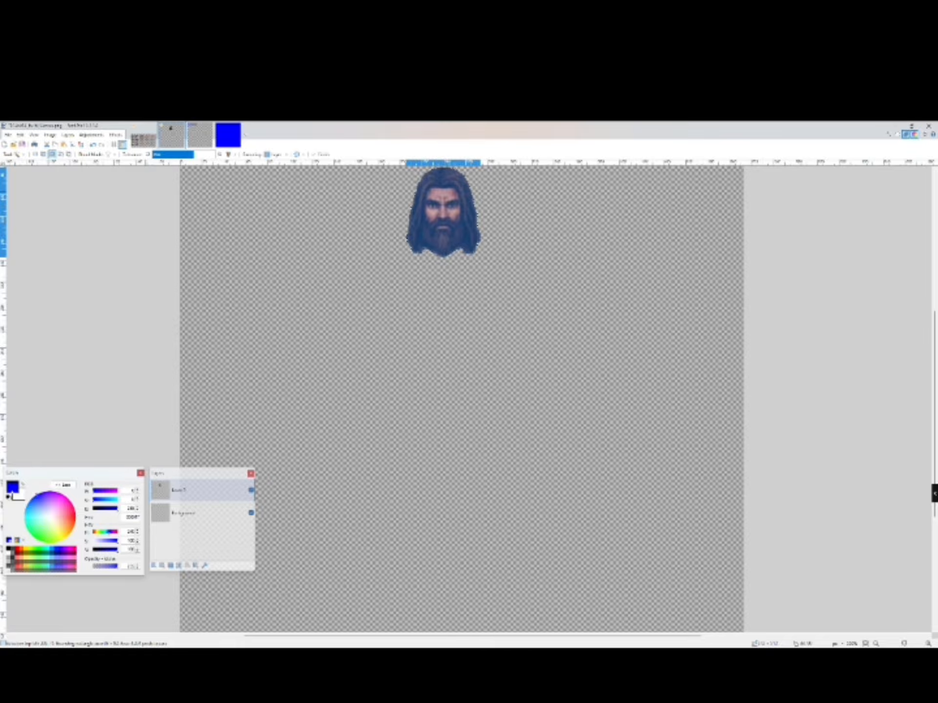
key(ctrl+d)
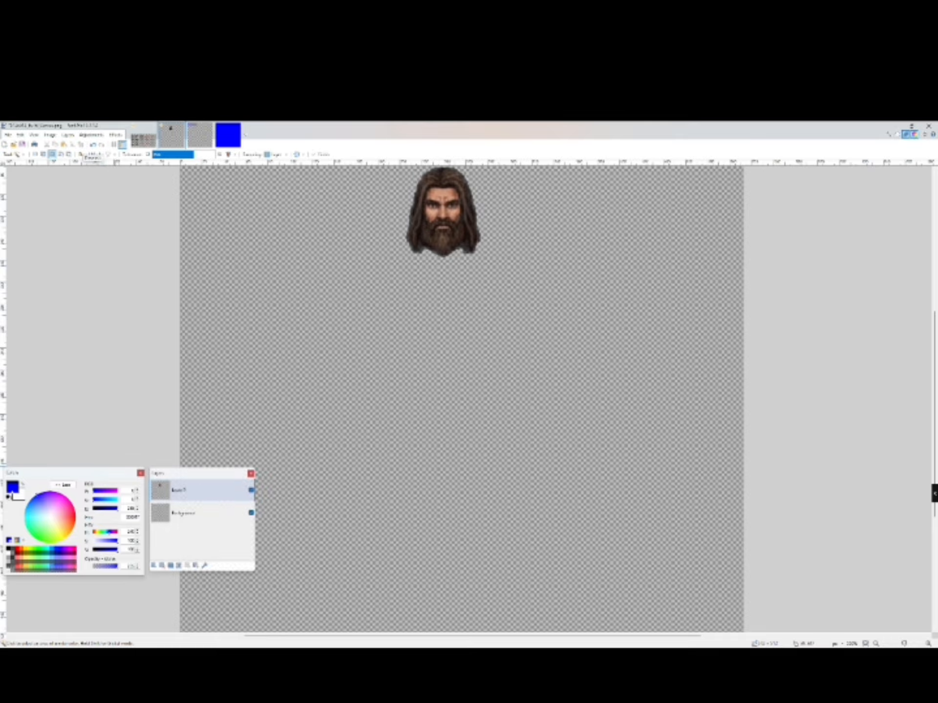
click(8, 135)
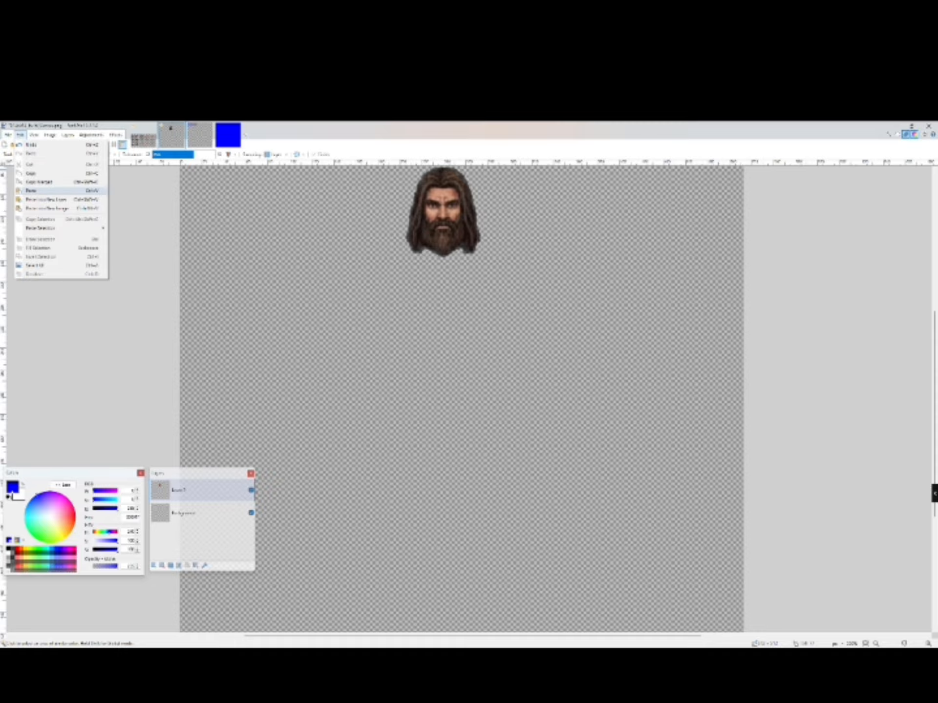
click(47, 199)
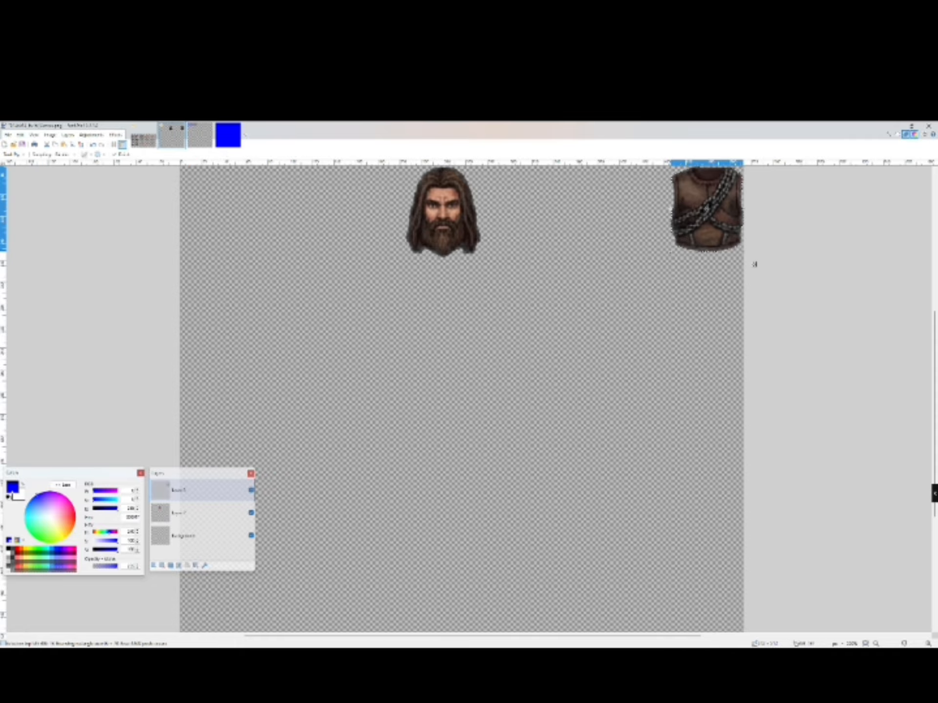
- Move the vest directly beneath the head and rearrange the layer order so the head overlaps the vest
drag(754, 264, 488, 337)
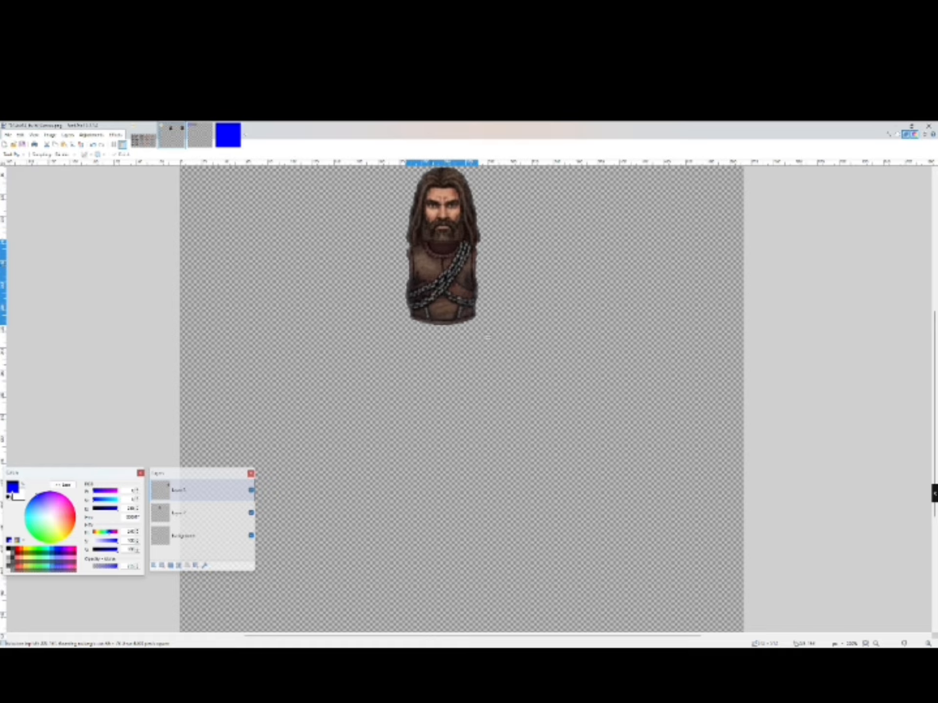
drag(488, 337, 486, 339)
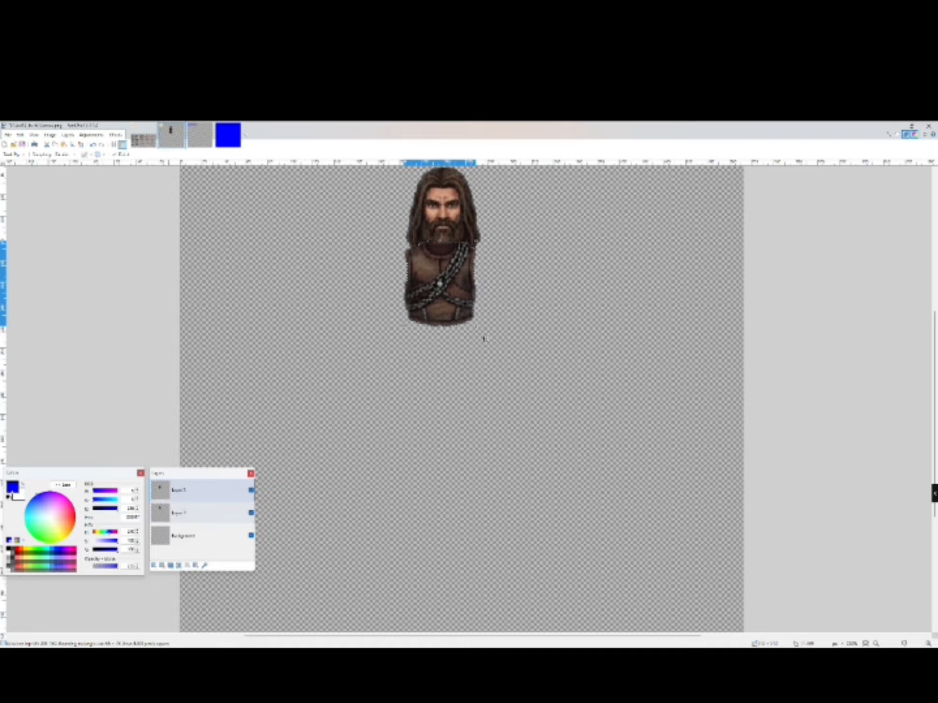
drag(181, 514, 183, 490)
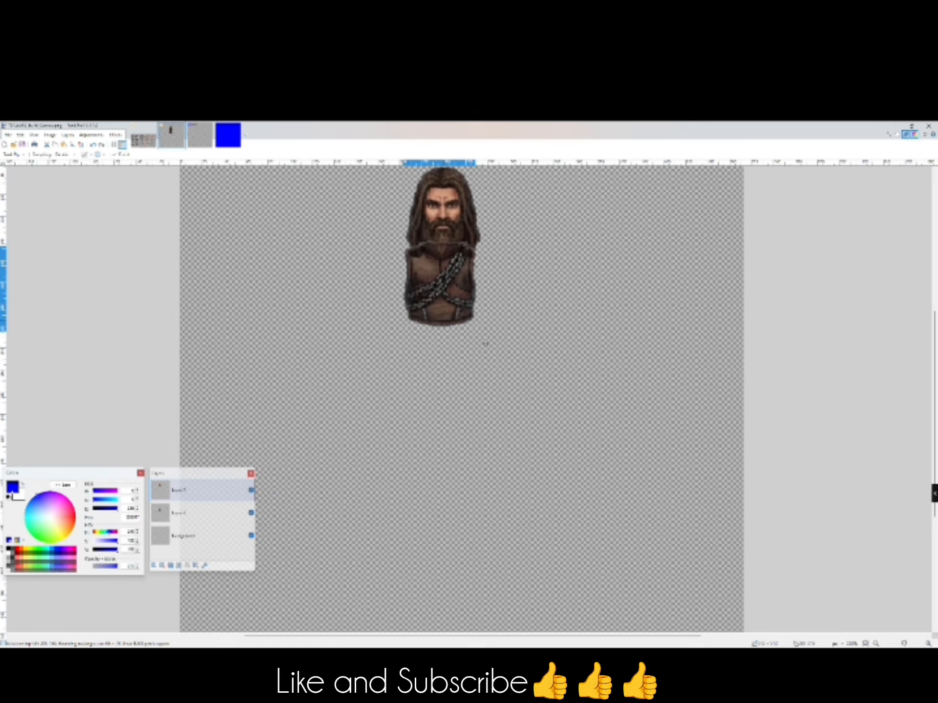
drag(486, 344, 494, 341)
click(190, 513)
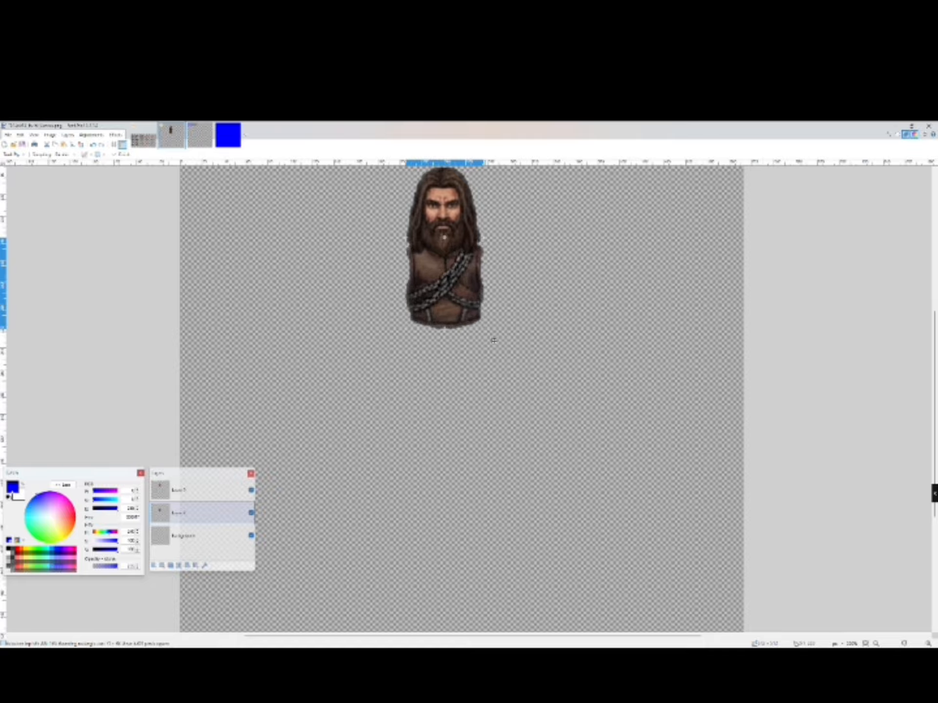
drag(406, 238, 403, 236)
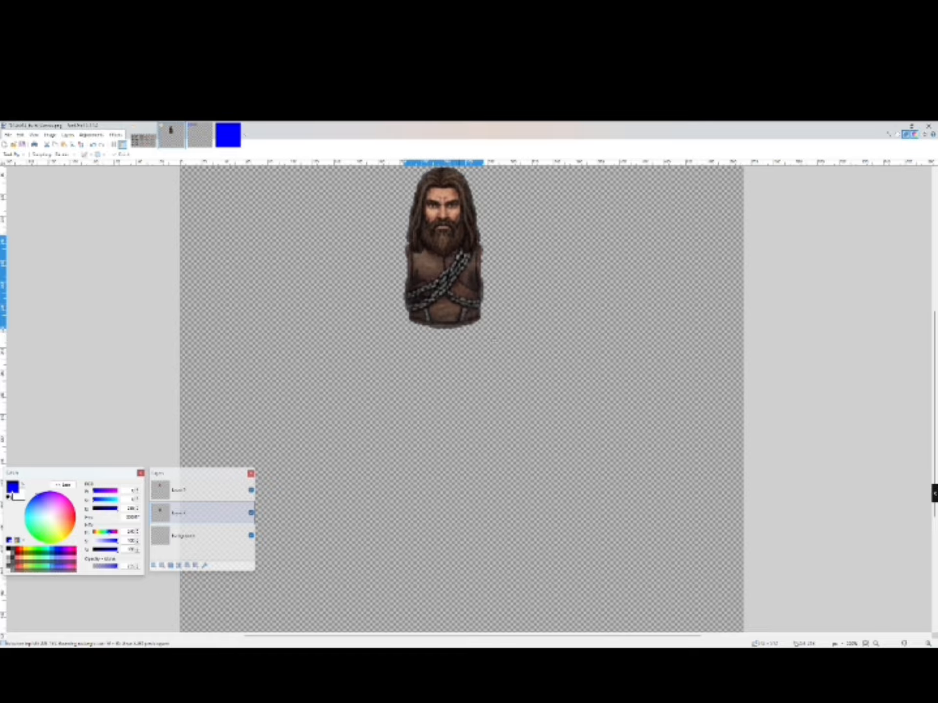
drag(493, 340, 495, 342)
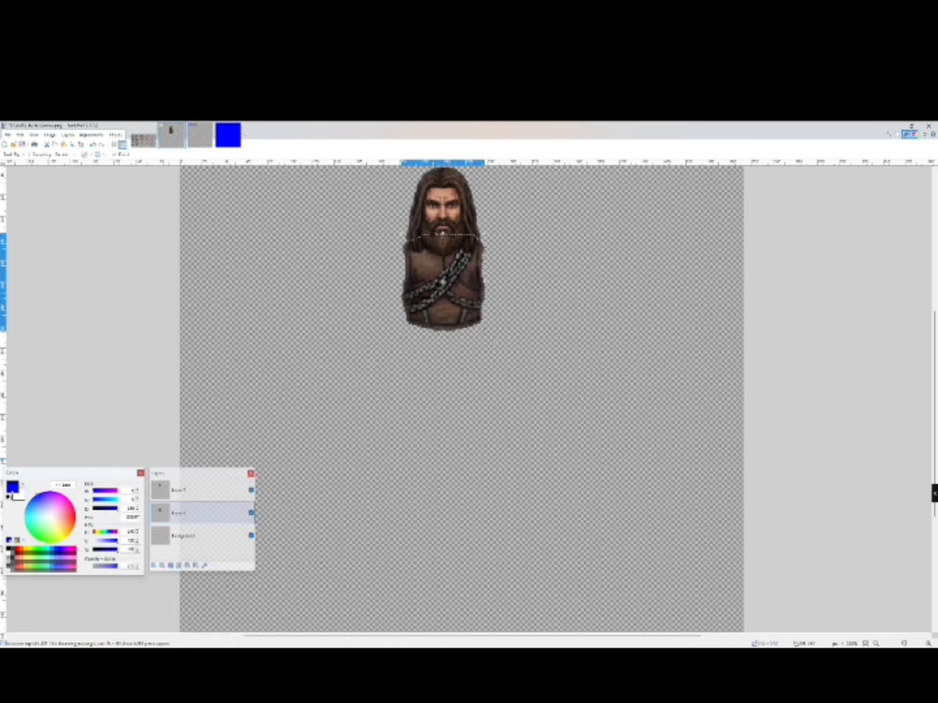
key(alt+Page_Up)
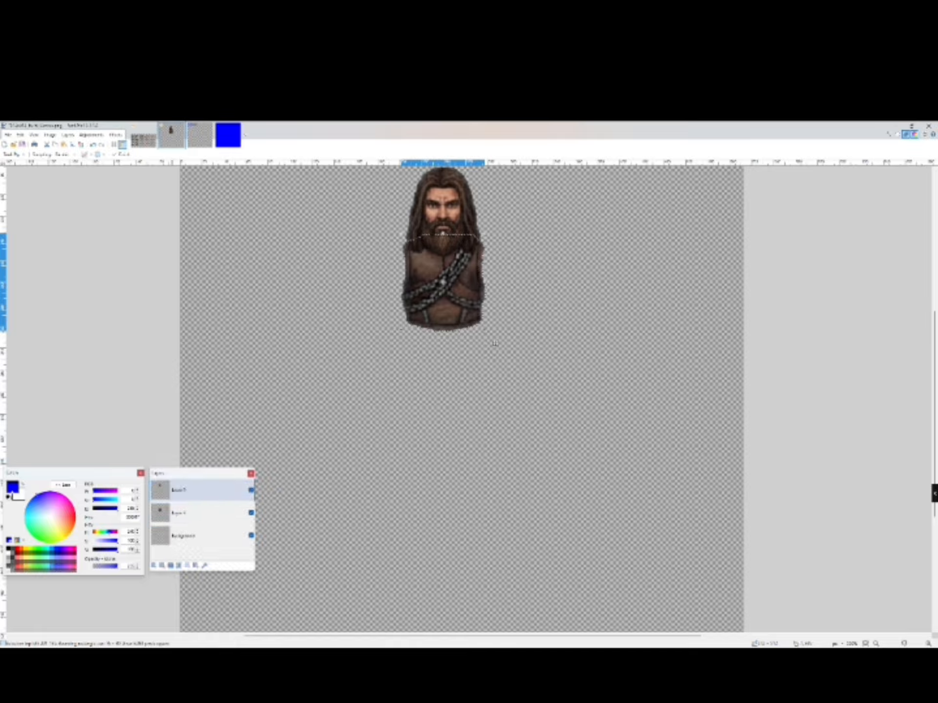
- Select the head's pixels with the Magic Wand and nudge the head slightly down onto the vest
click(13, 154)
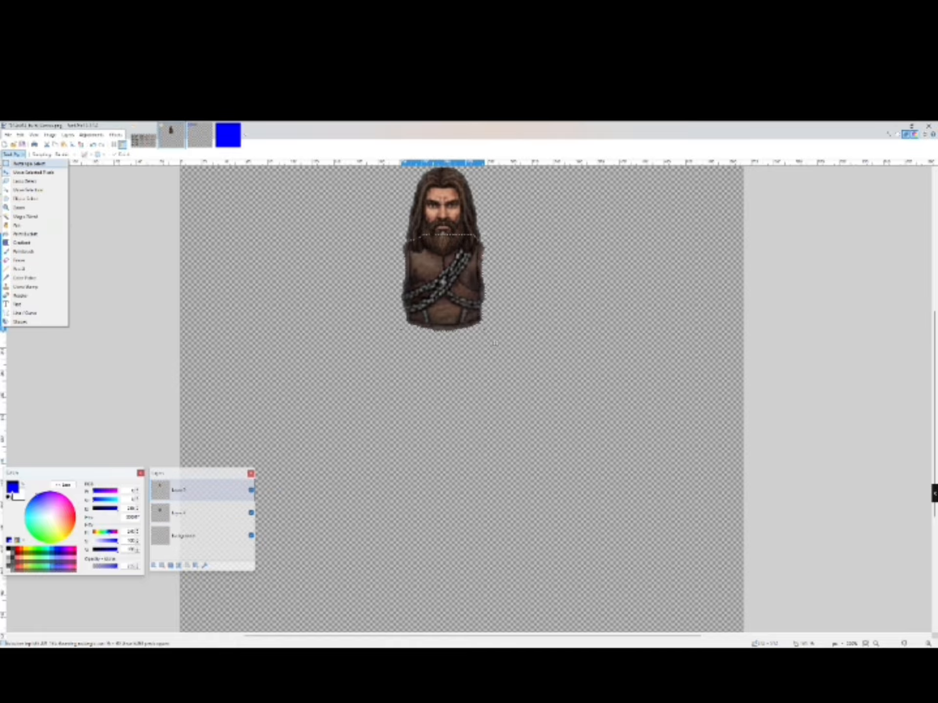
click(28, 164)
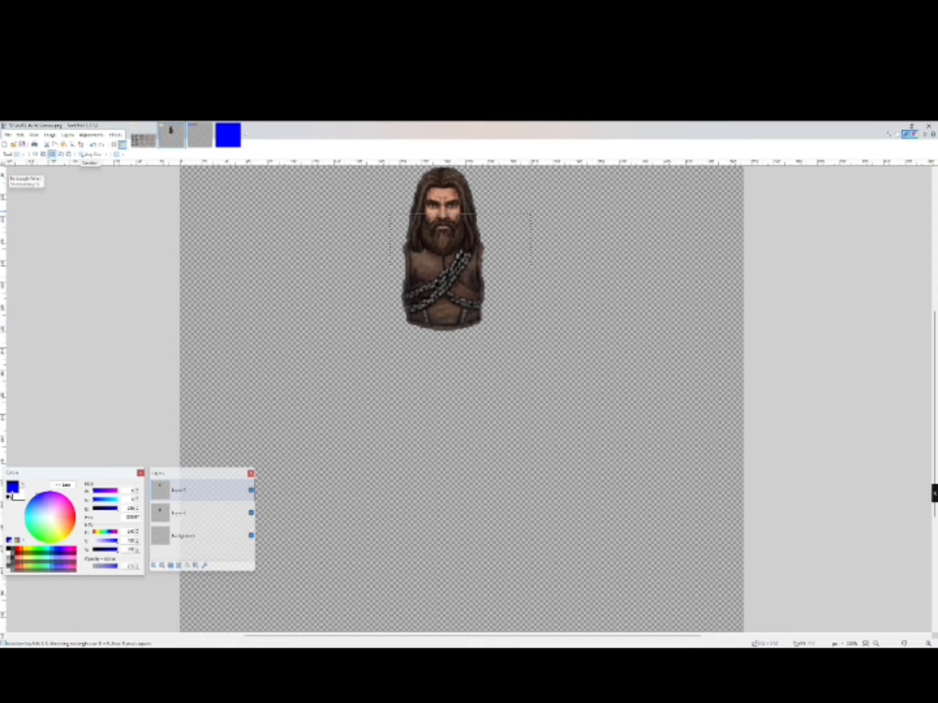
scroll(531, 213, up, 3)
click(81, 145)
drag(369, 231, 523, 359)
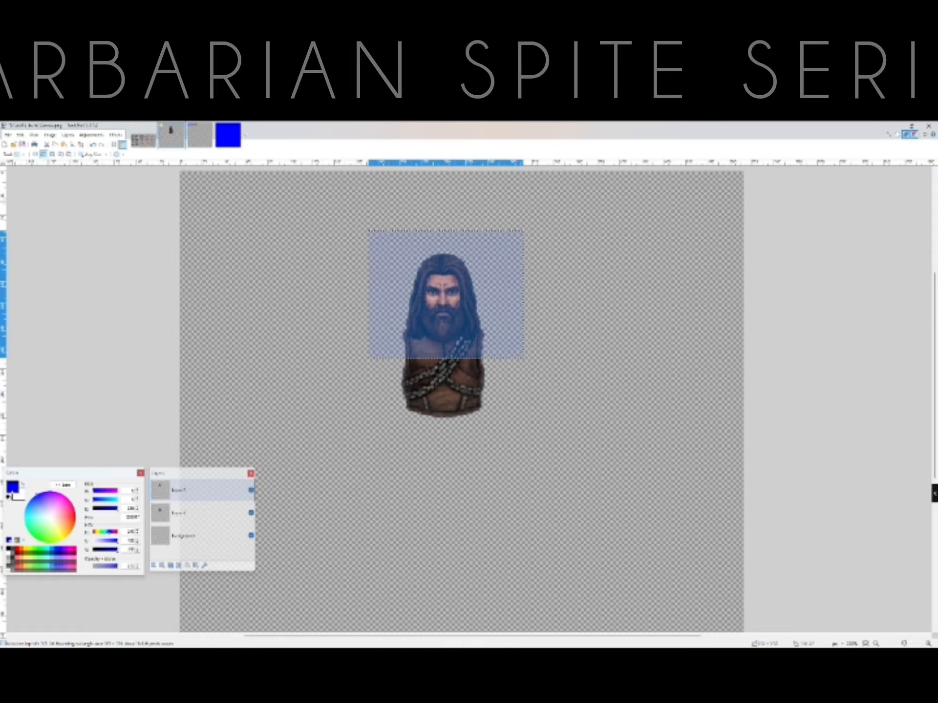
click(406, 258)
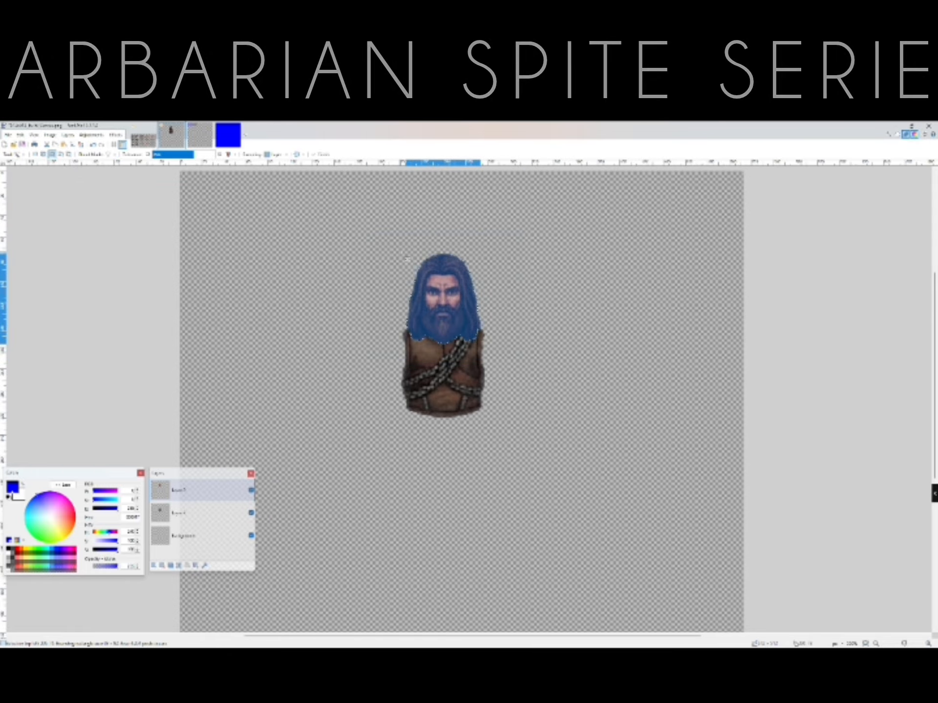
key(m)
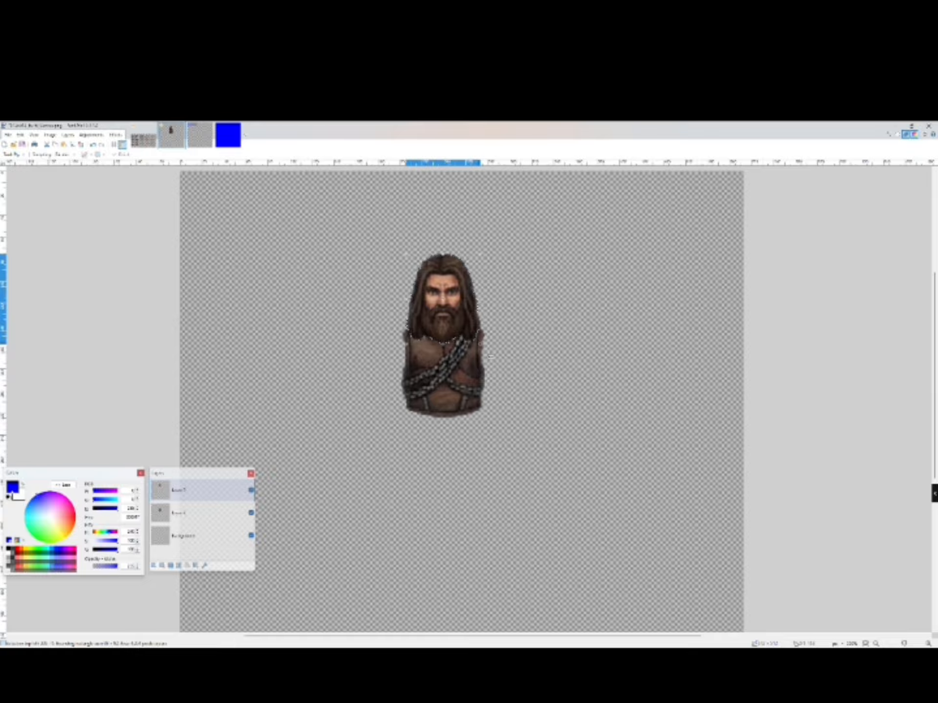
mouse_move(490, 357)
mouse_down()
mouse_move(485, 345)
mouse_move(488, 352)
mouse_up()
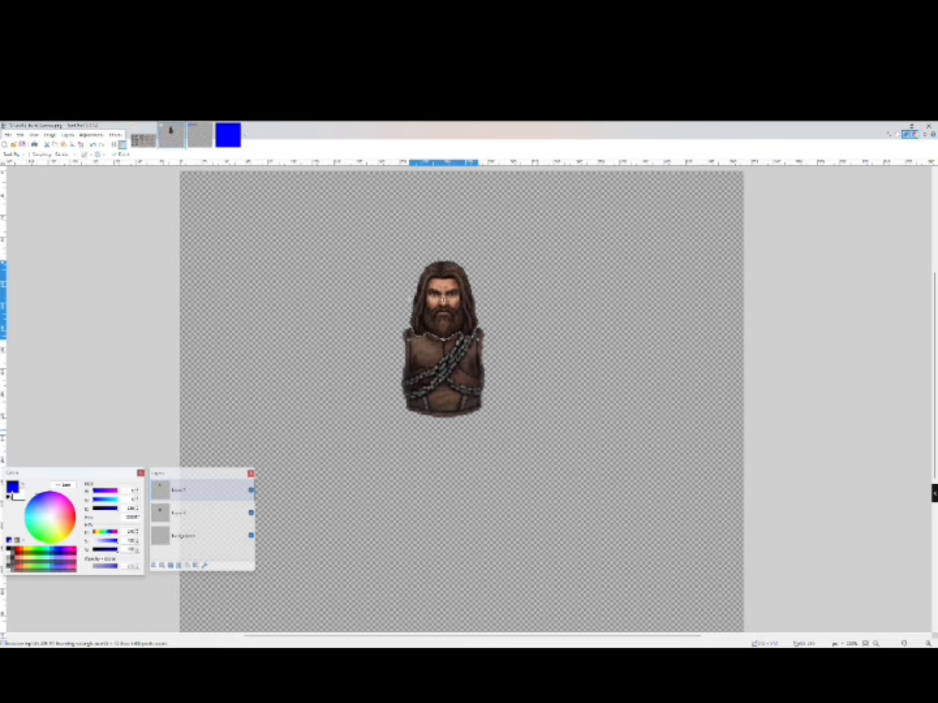
- On the sprite sheet, select the front loincloth piece, isolating it from the transparent background with the Magic Wand
click(143, 136)
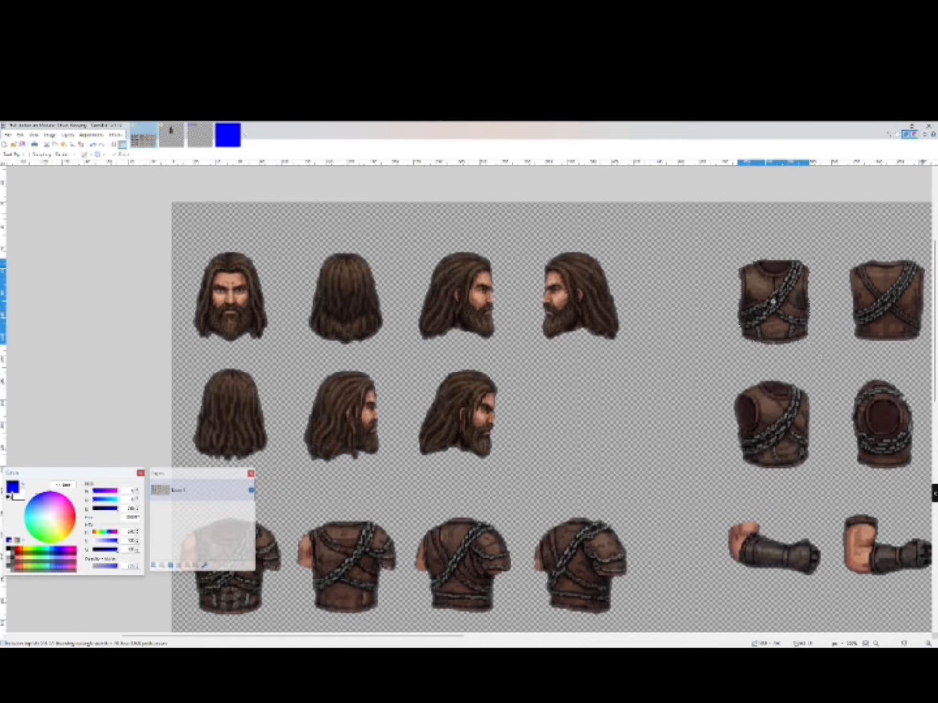
scroll(821, 358, down, 2)
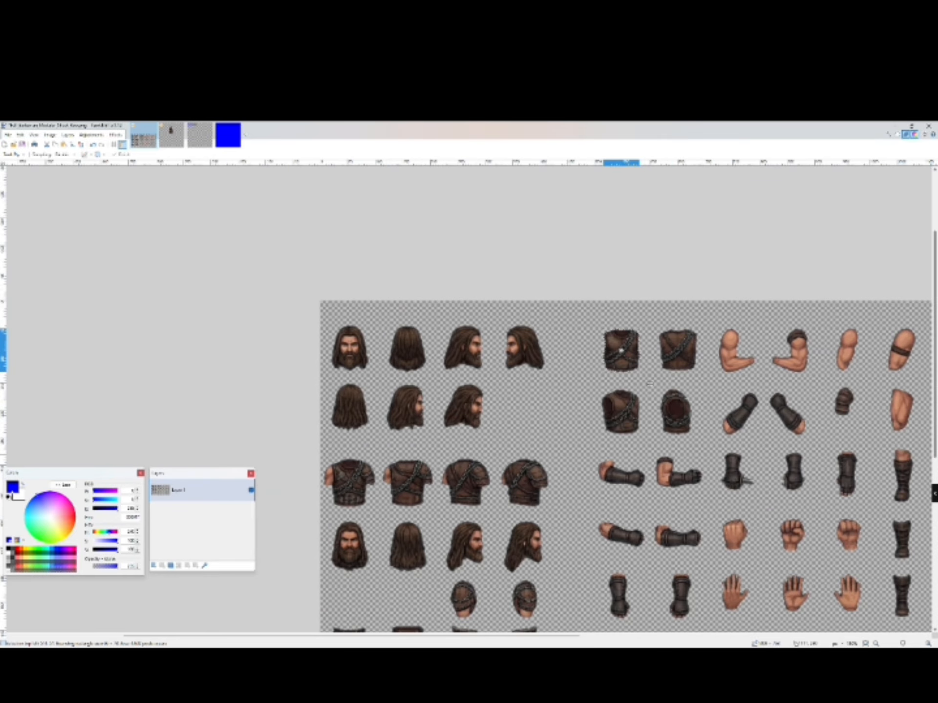
scroll(625, 391, down, 3)
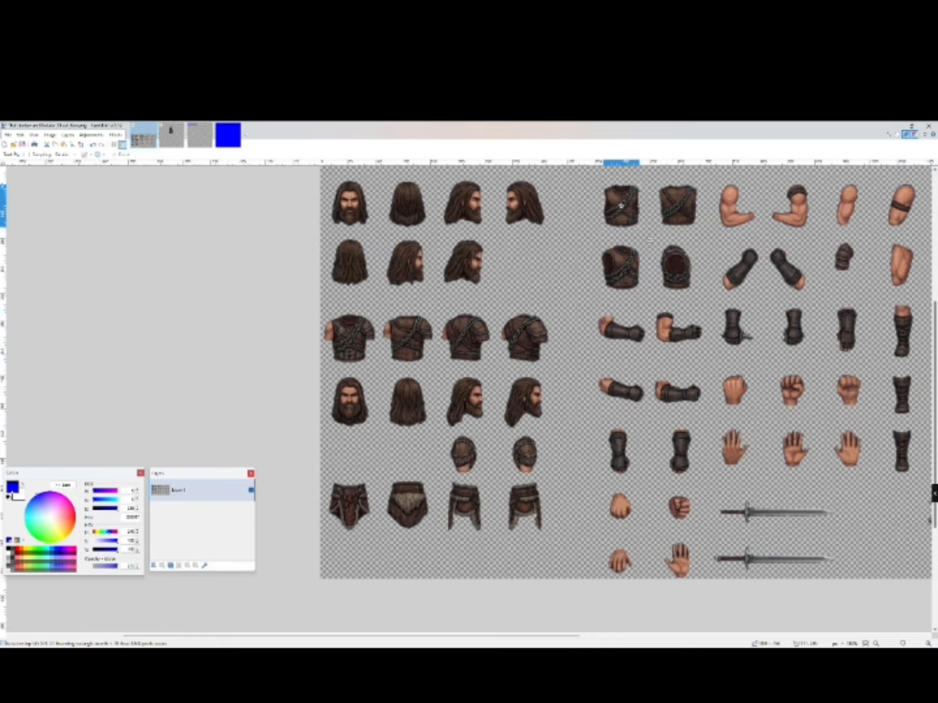
key(s)
drag(323, 478, 378, 533)
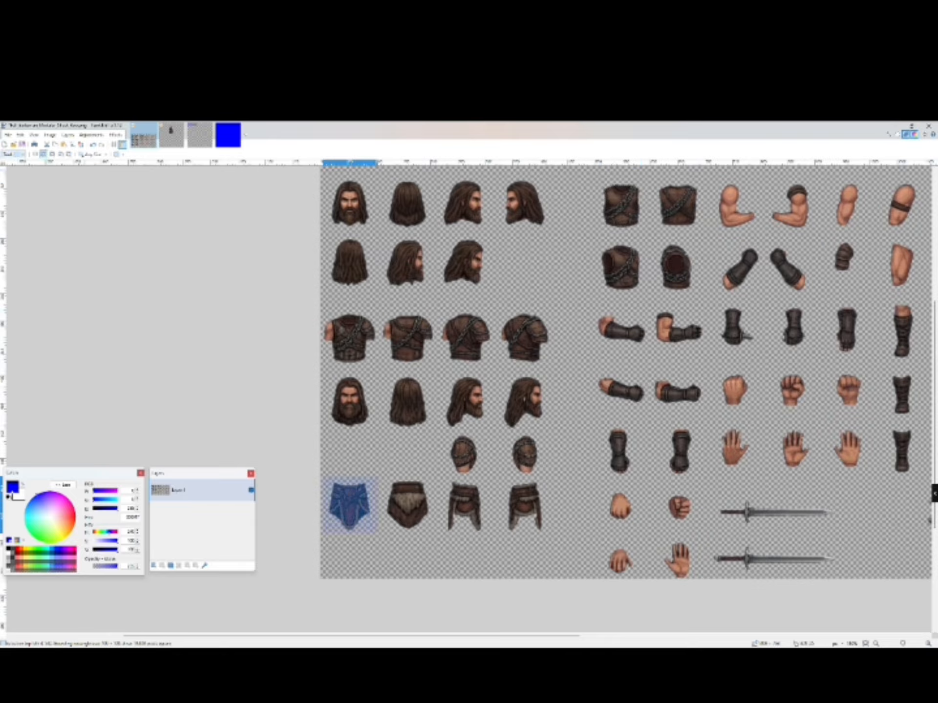
click(14, 154)
click(24, 217)
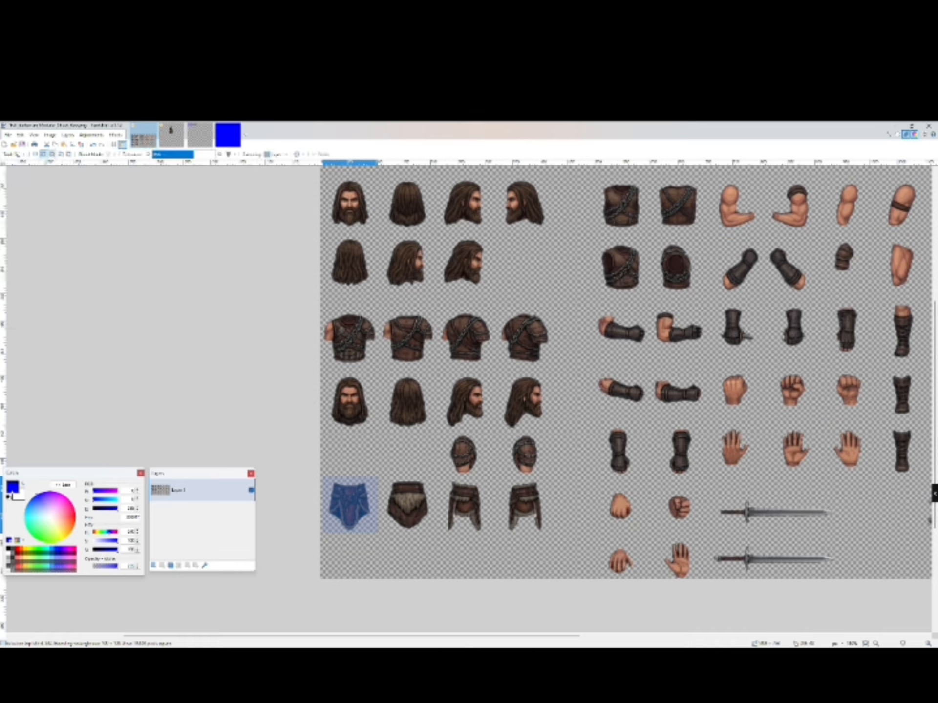
click(375, 486)
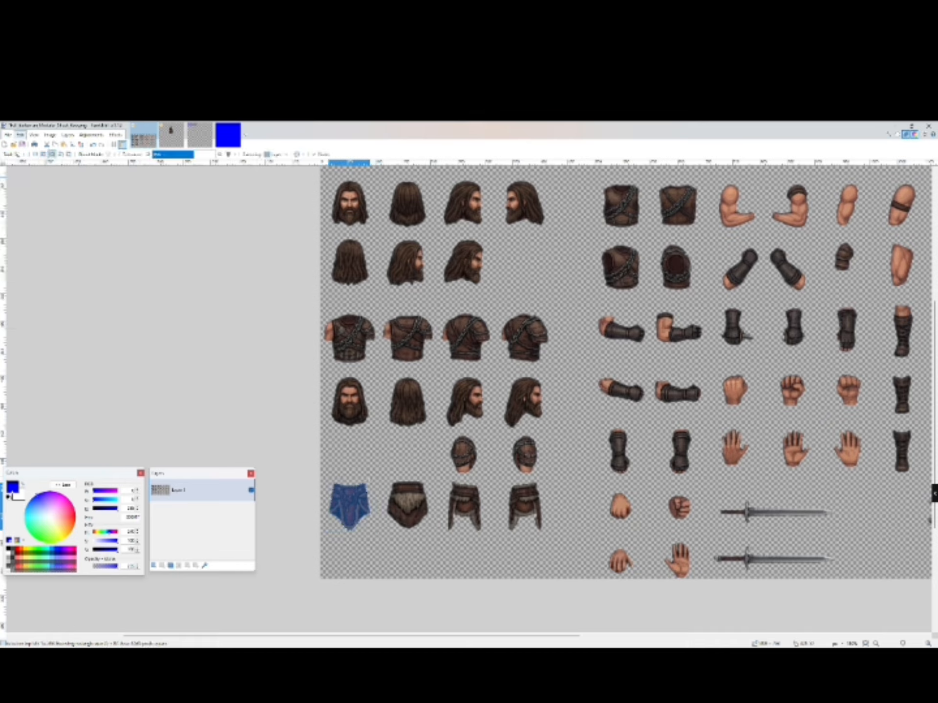
- Copy the loincloth, paste it into a new layer on the character canvas, and place it below the vest
click(20, 135)
click(30, 174)
click(171, 135)
click(20, 135)
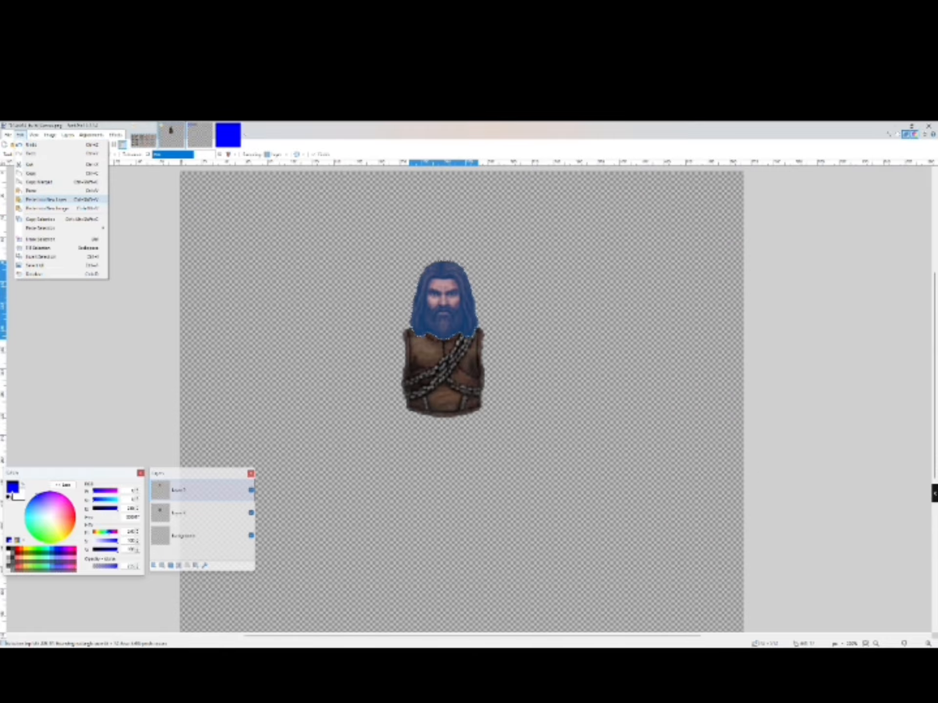
click(45, 199)
drag(239, 585, 445, 459)
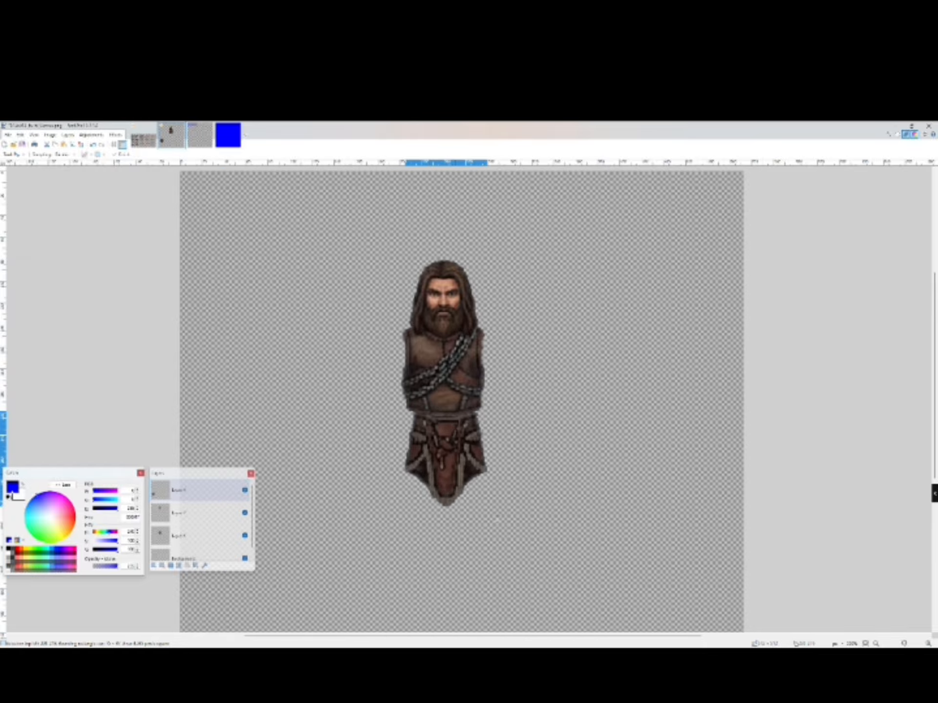
- Nudge the loincloth slightly left and move its layer further down the layer stack
key(Left)
key(Left)
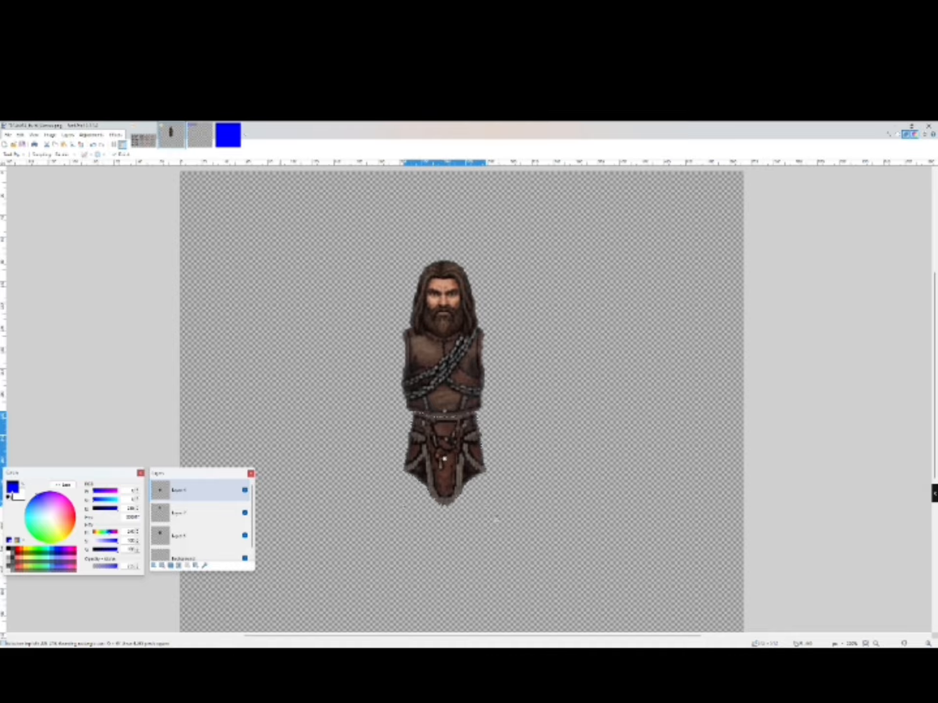
drag(201, 490, 201, 536)
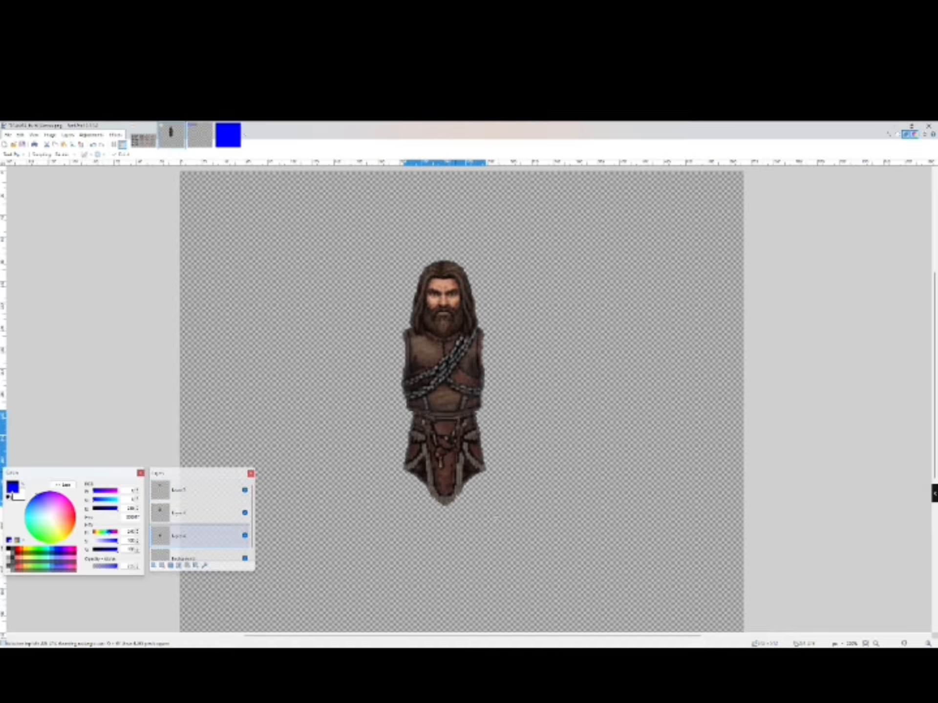
- Scale the loincloth up slightly so it fits beneath the vest
drag(489, 504, 500, 520)
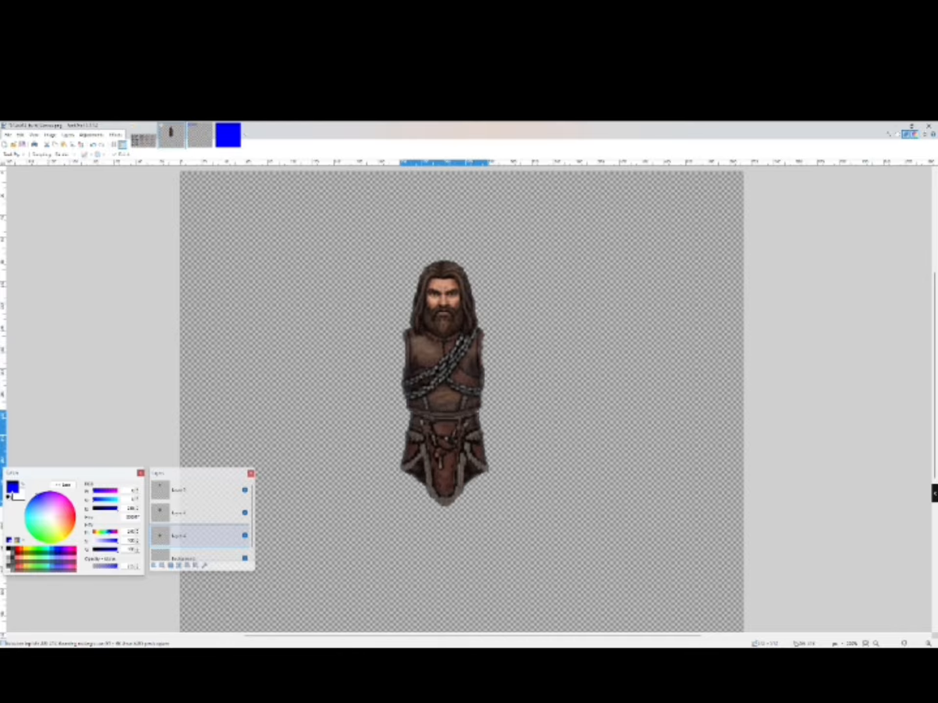
scroll(498, 520, down, 1)
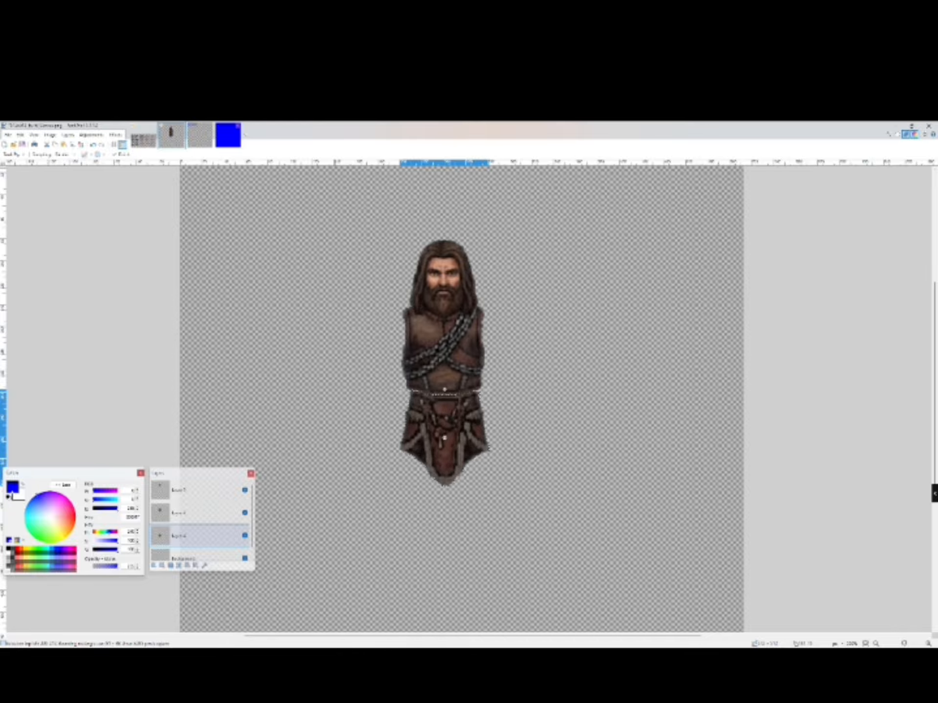
- On the sprite sheet, select the bare front upper arm piece with a rectangle selection
click(143, 138)
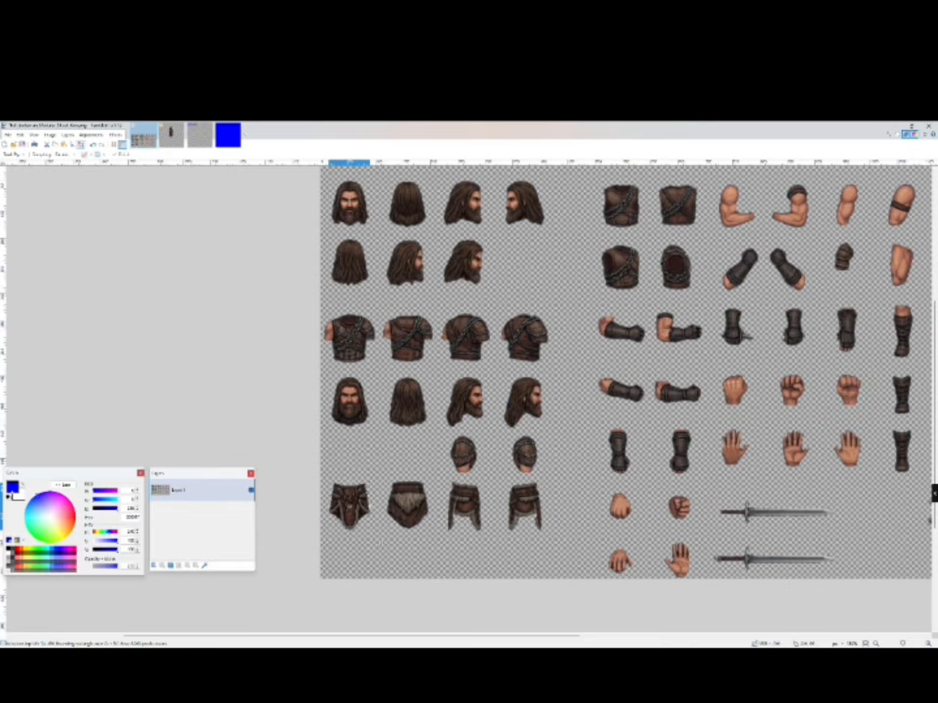
click(81, 145)
drag(352, 635, 495, 636)
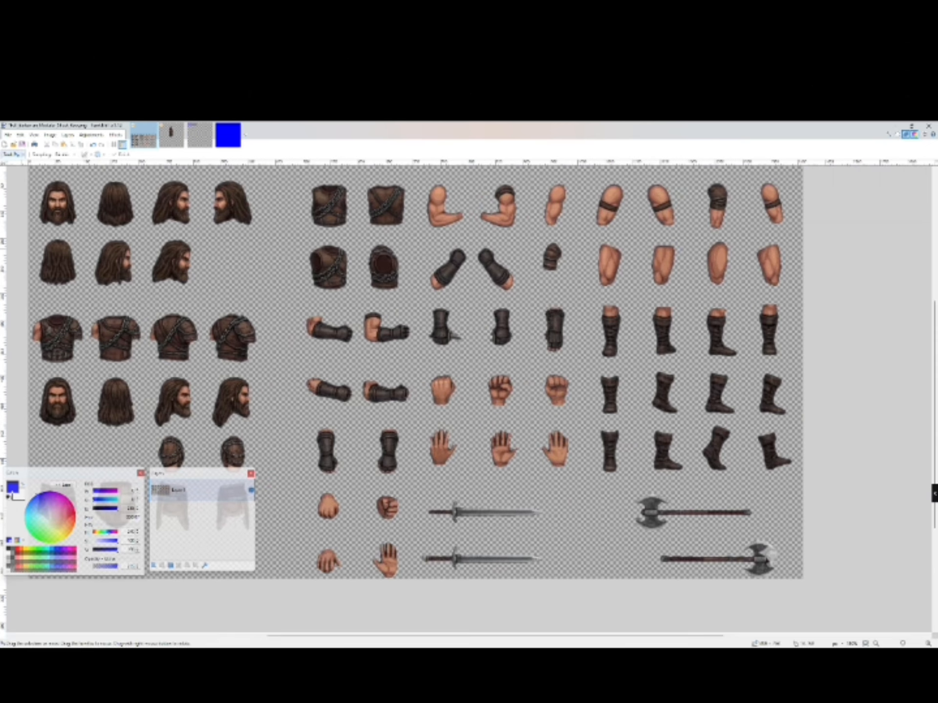
click(17, 154)
click(30, 164)
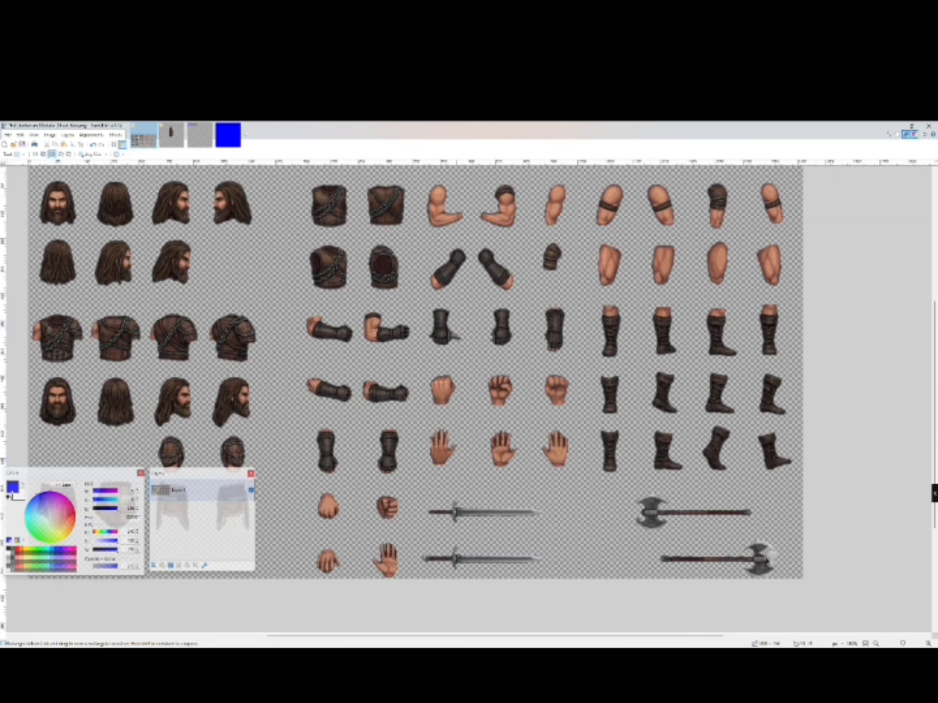
drag(543, 180, 567, 235)
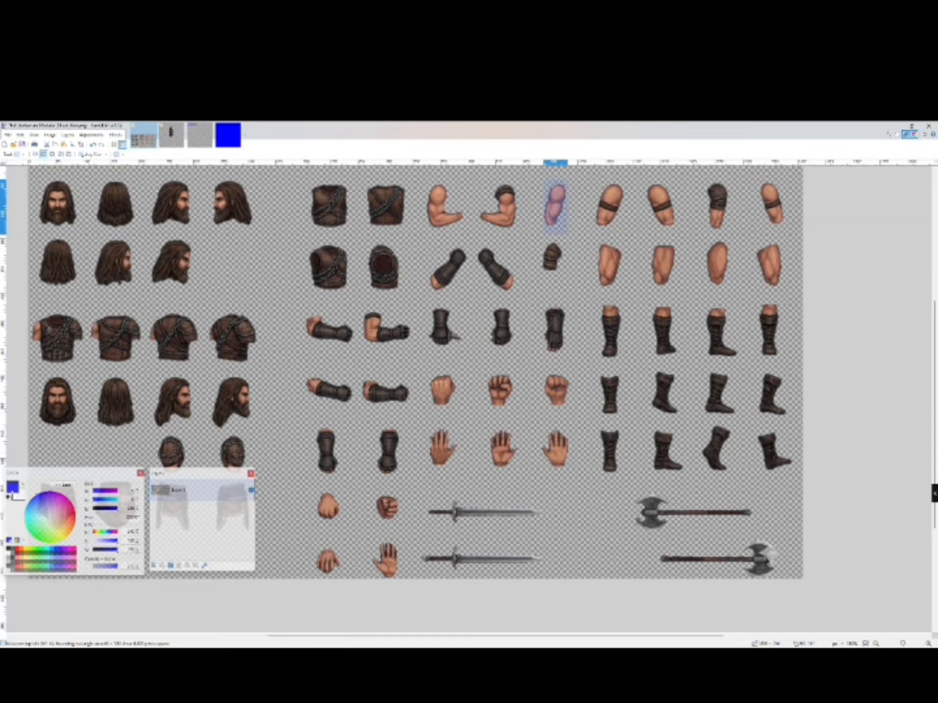
drag(535, 177, 575, 235)
click(16, 154)
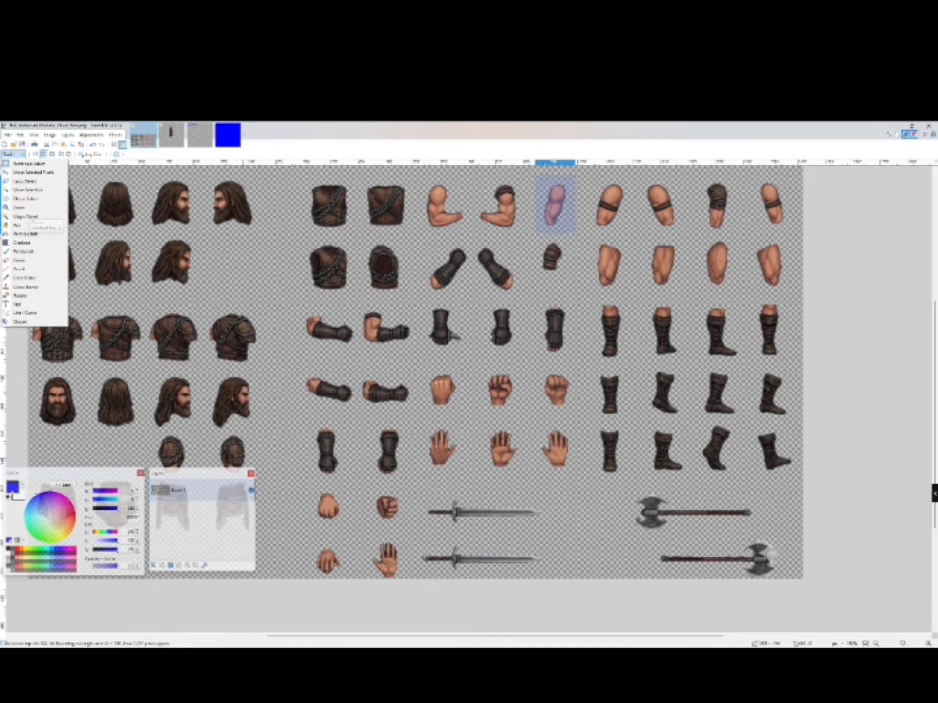
click(25, 216)
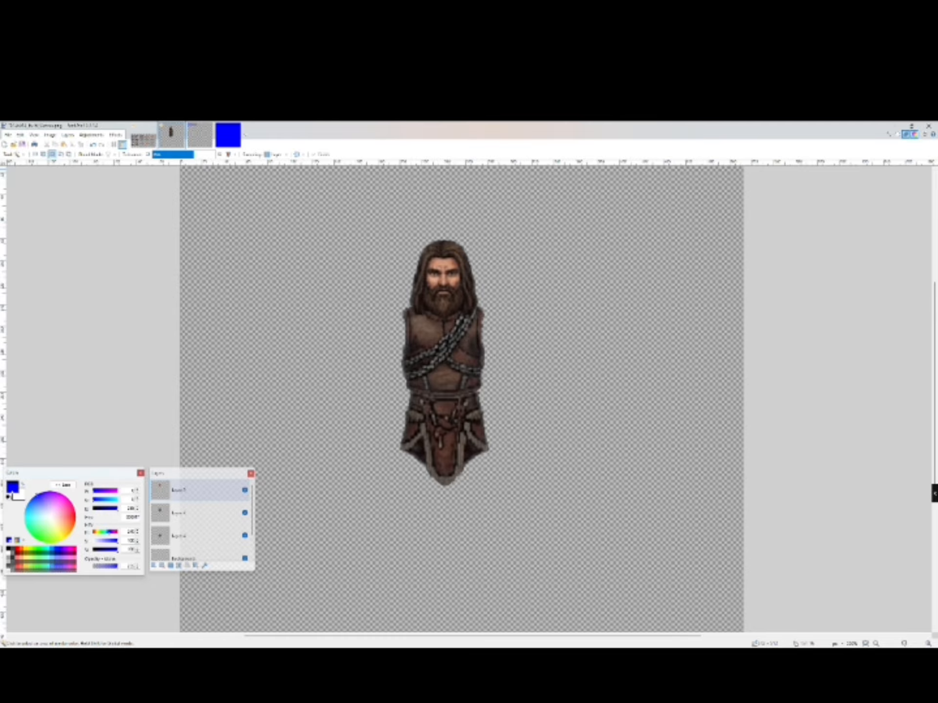
- Paste the upper arm into a new layer and place it against the vest's left shoulder
key(ctrl+shift+v)
drag(703, 259, 394, 356)
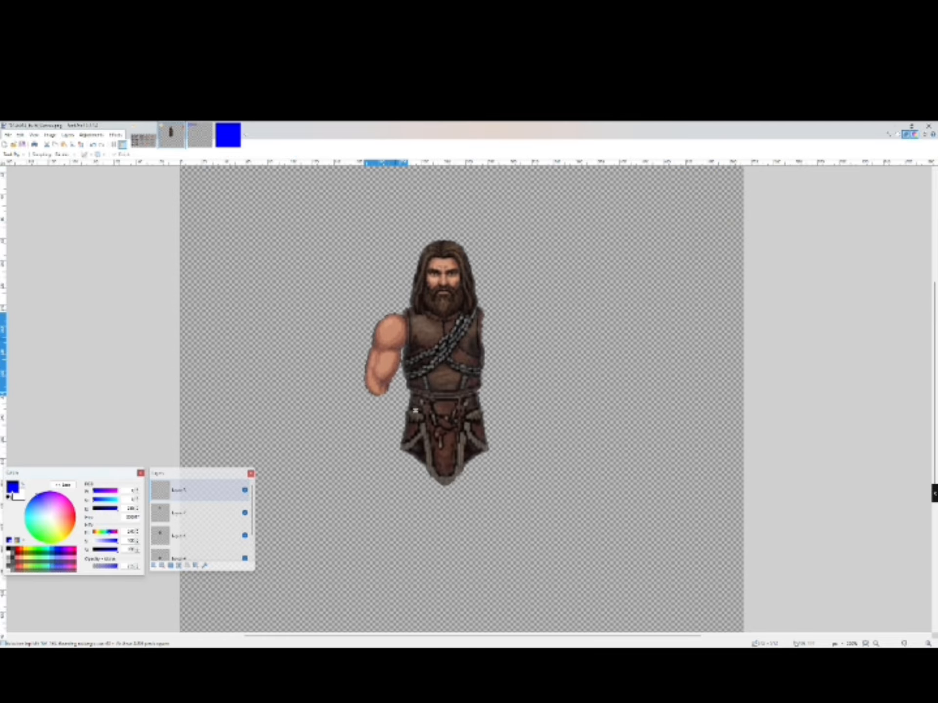
drag(414, 411, 420, 409)
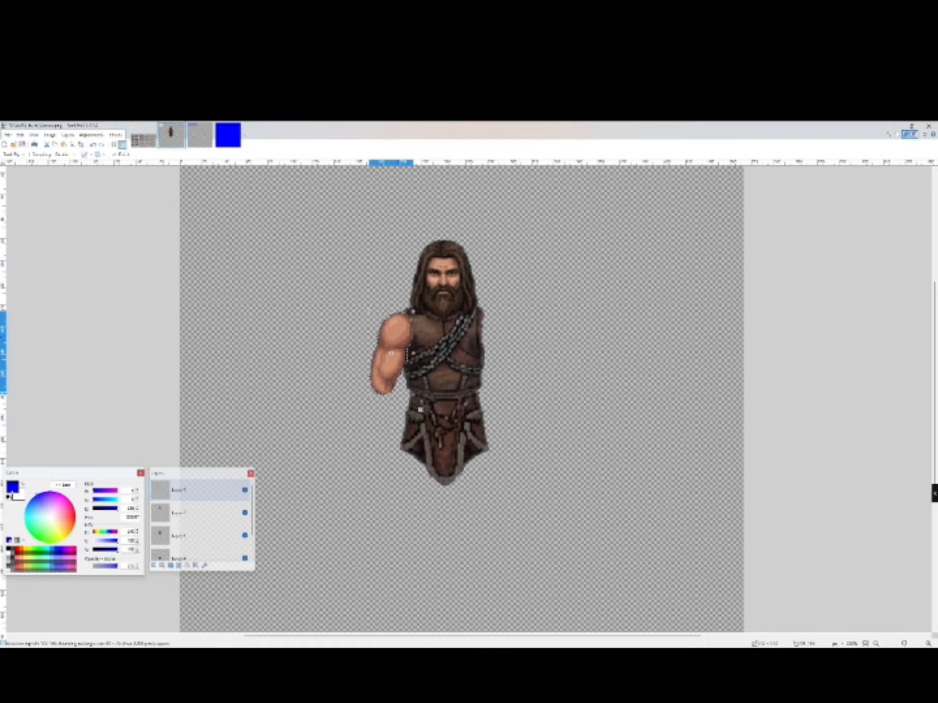
drag(420, 410, 417, 409)
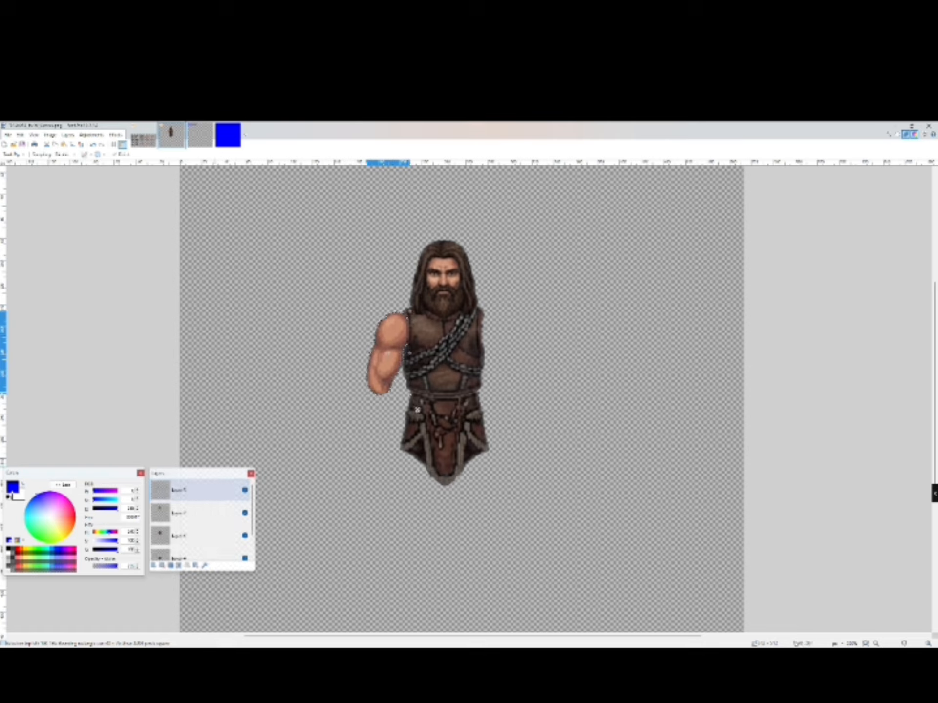
- Select the arm's layer and fine-tune the arm's position at the shoulder
click(195, 536)
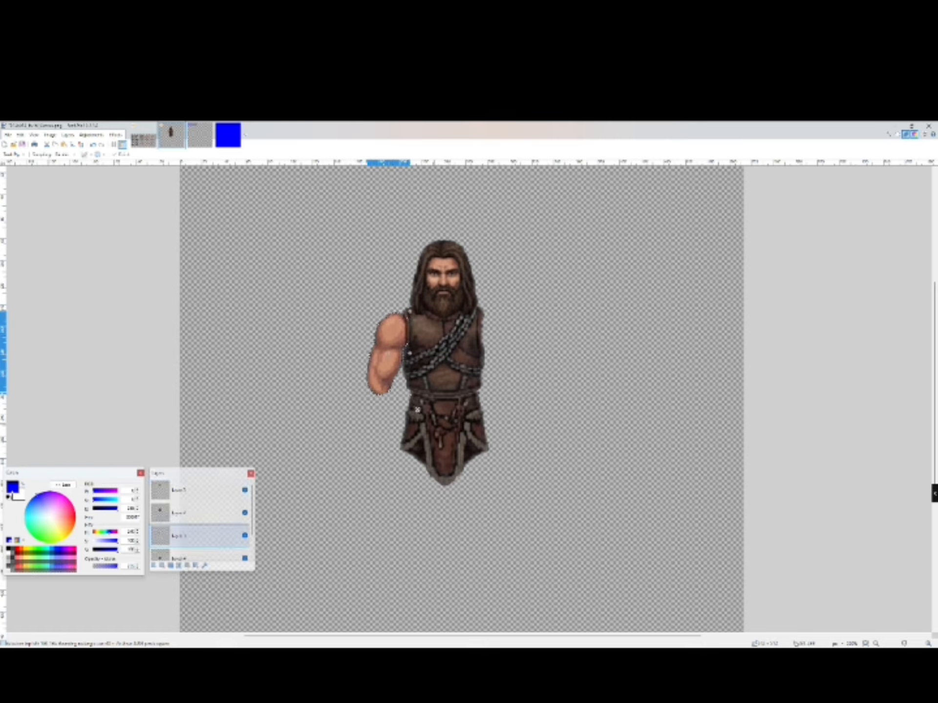
drag(417, 410, 420, 408)
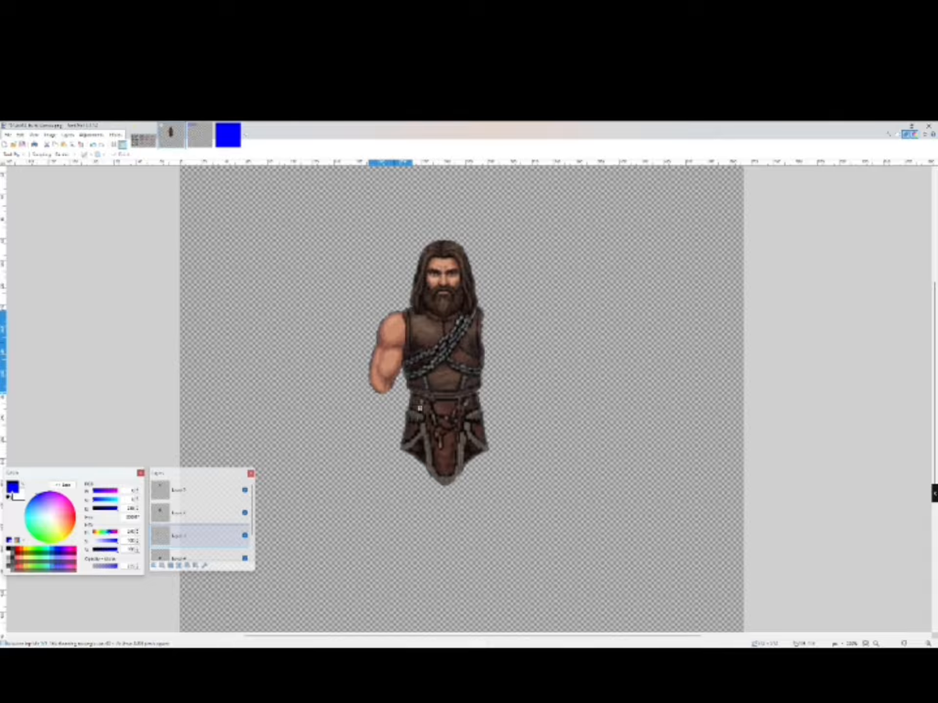
drag(419, 408, 418, 407)
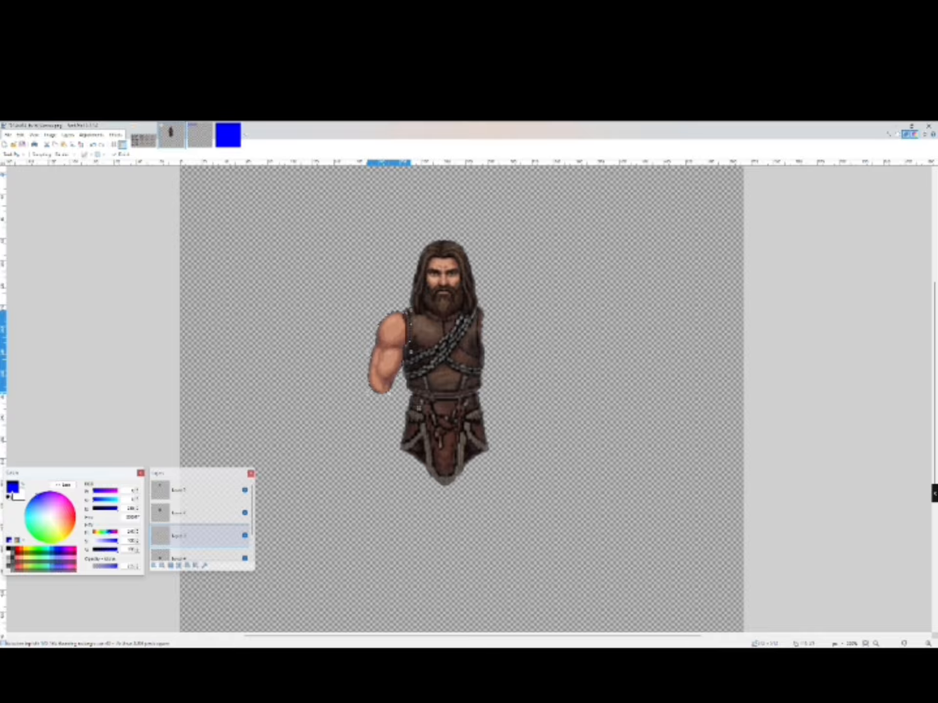
- Copy the arm and flip the layer horizontally to create the opposite arm
click(20, 135)
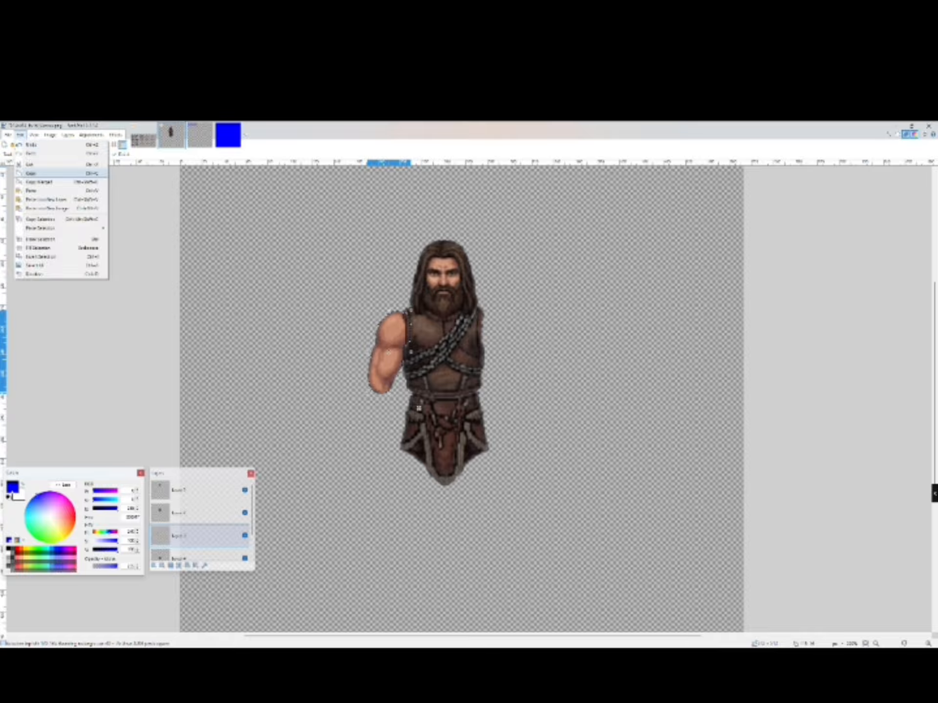
click(30, 173)
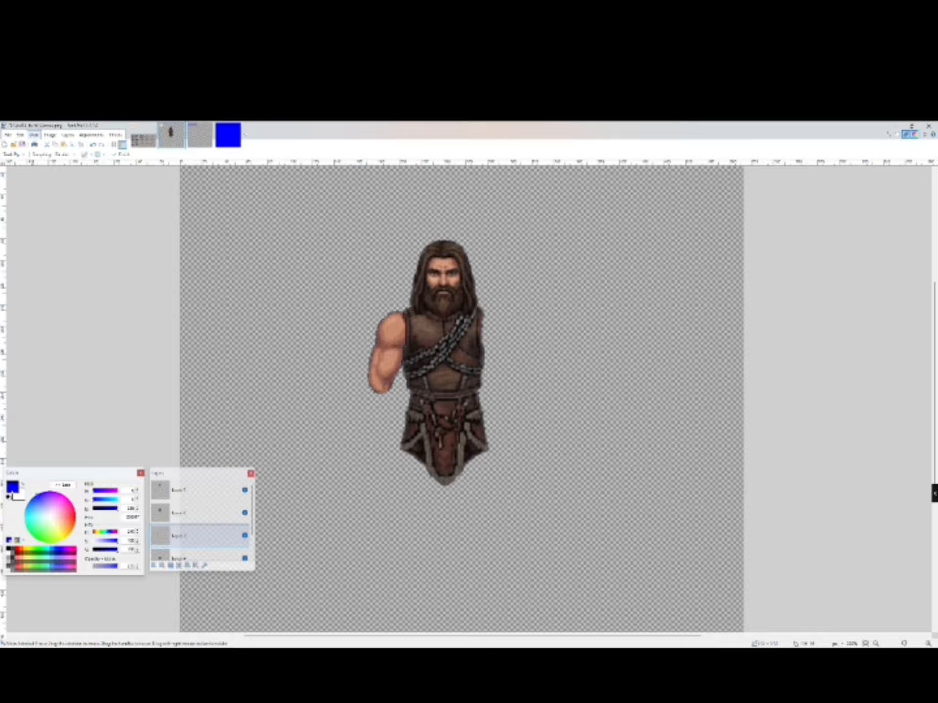
click(20, 134)
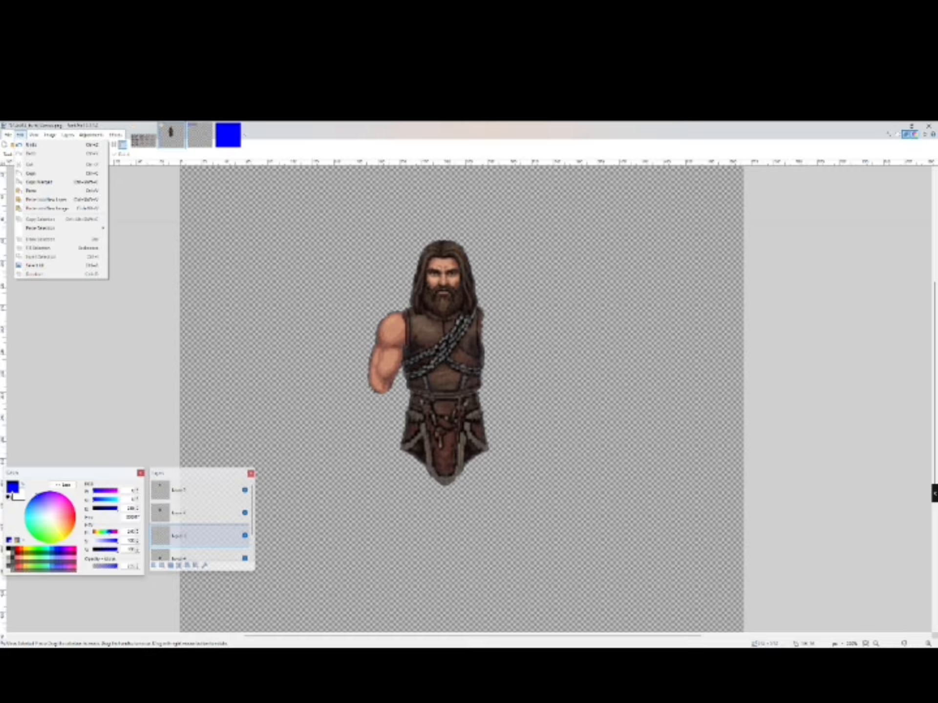
click(20, 134)
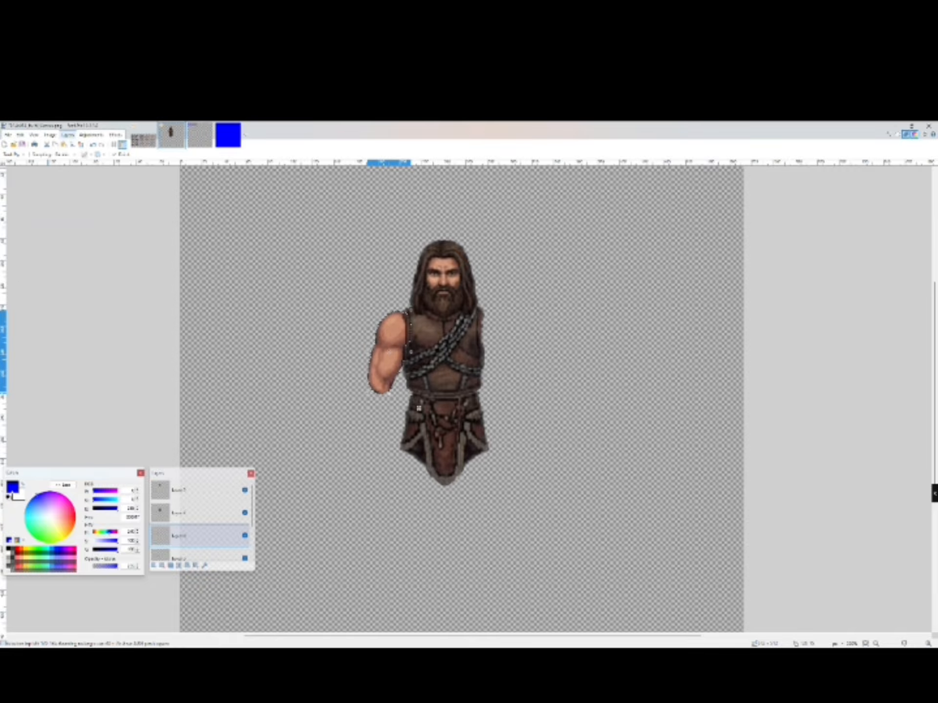
click(68, 135)
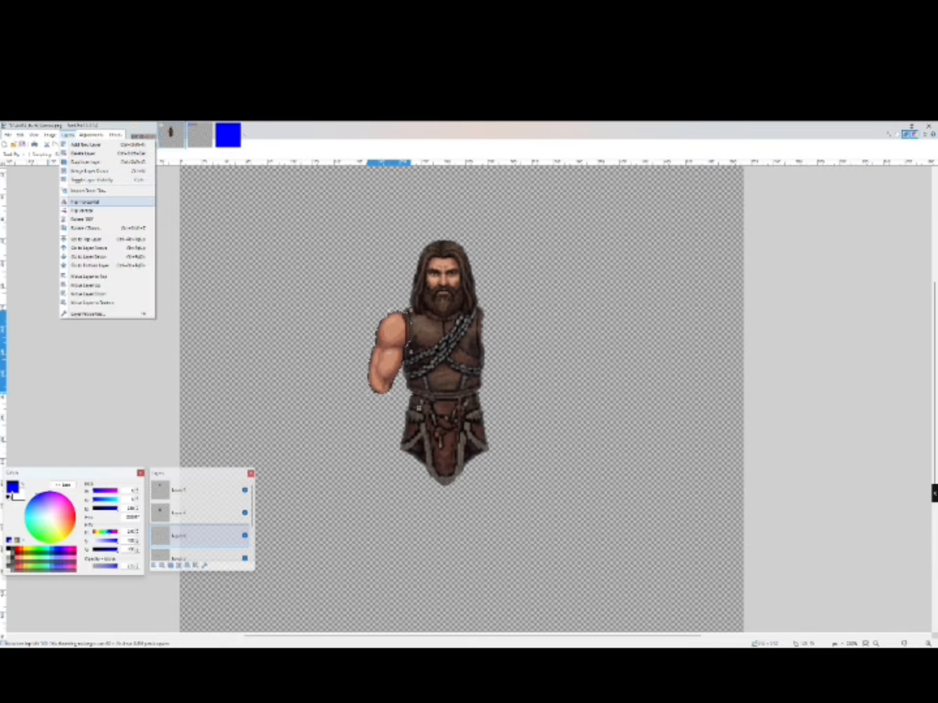
click(83, 202)
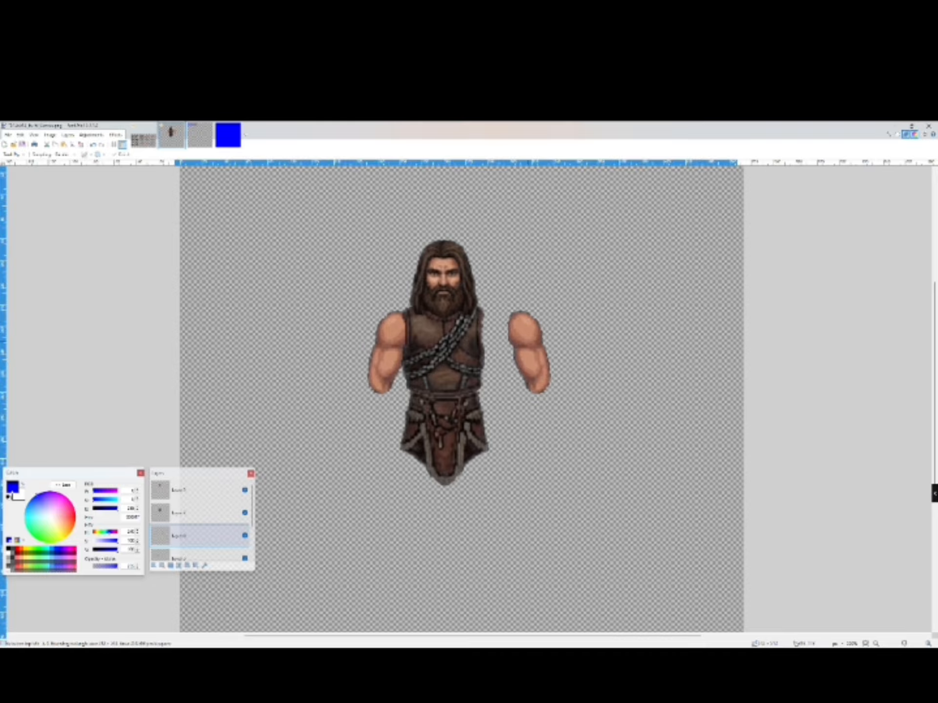
- Move the mirrored arm against the vest's other shoulder, nudge it into place, and deselect
drag(534, 352, 498, 342)
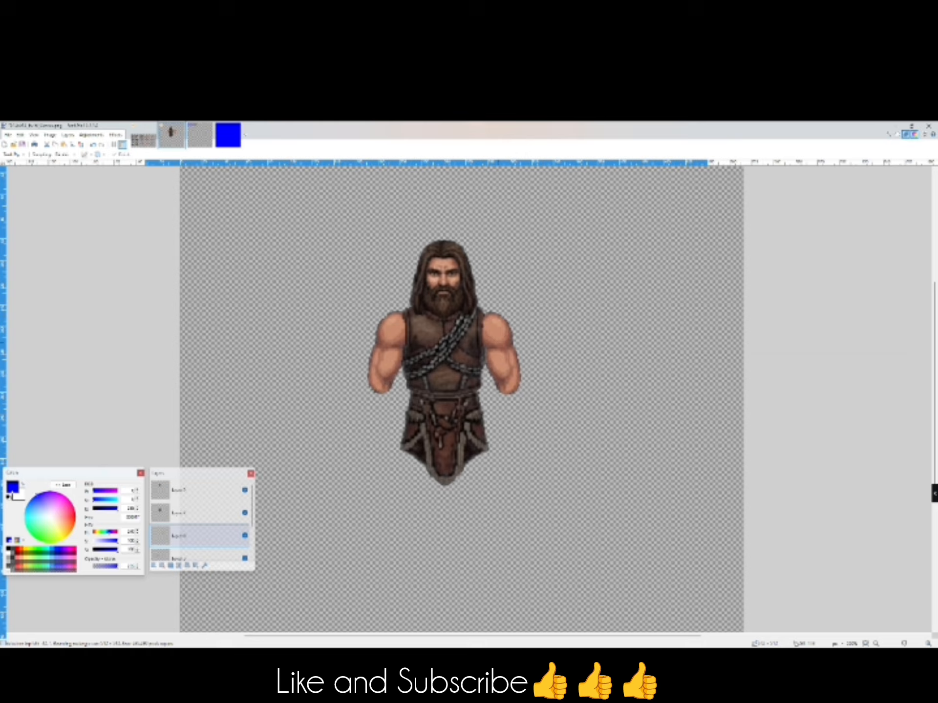
key(Left)
key(Left)
key(Left)
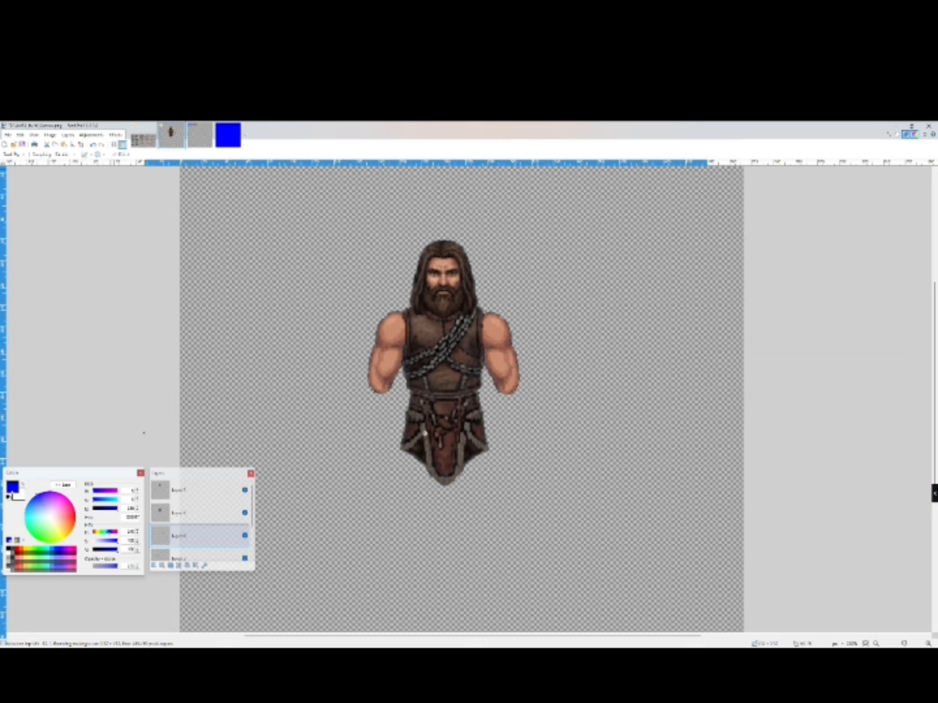
key(ctrl+d)
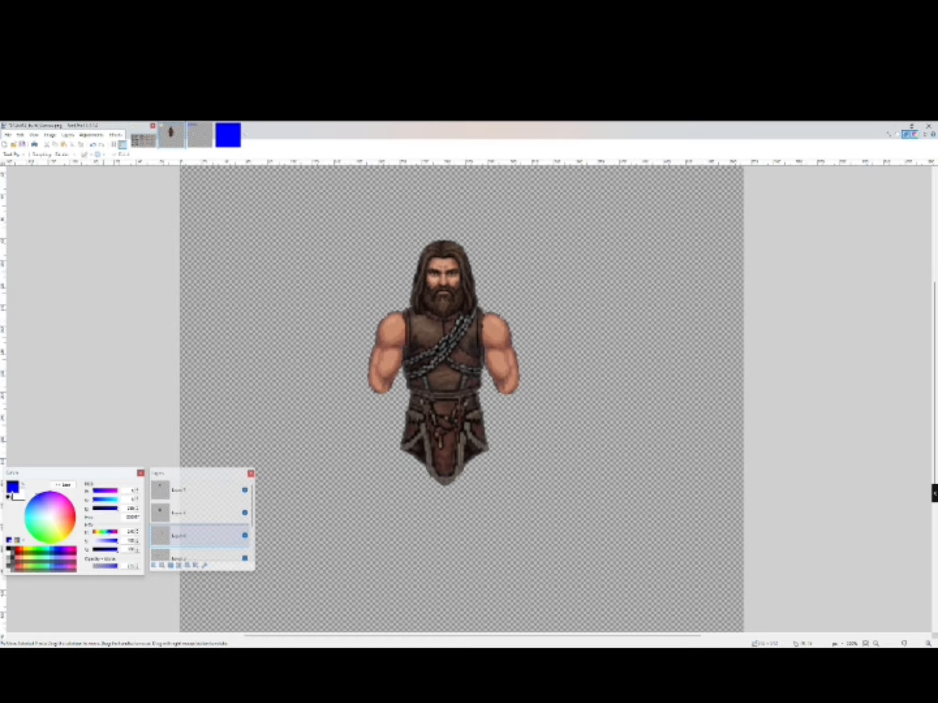
- On the sprite sheet, zoom in on the bracers and erase the fist from the right bracer with a lasso selection
click(143, 137)
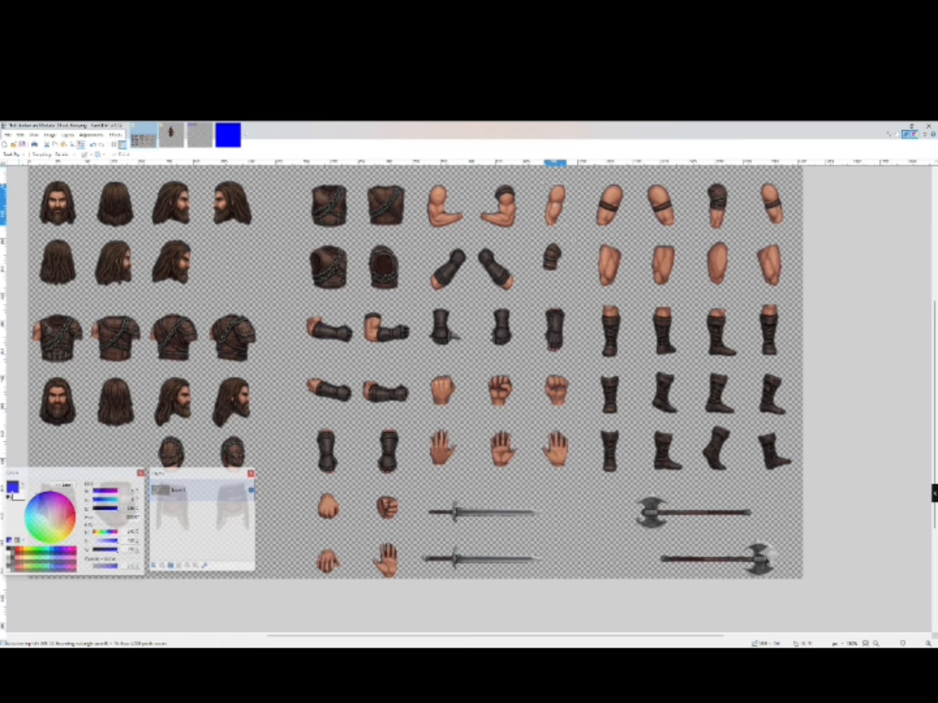
click(80, 145)
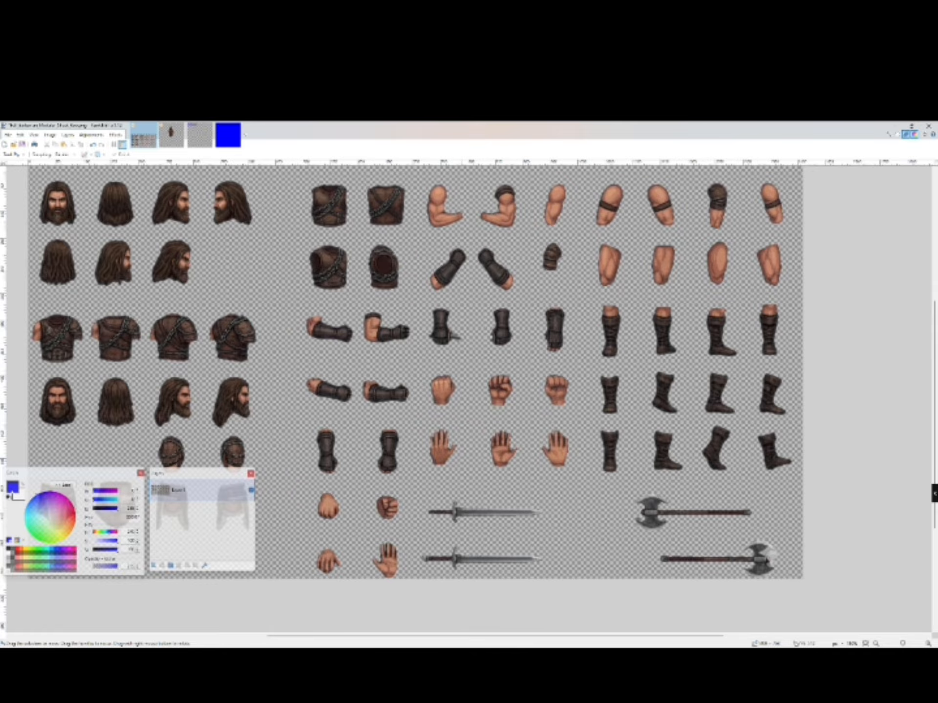
click(929, 643)
drag(935, 462, 935, 494)
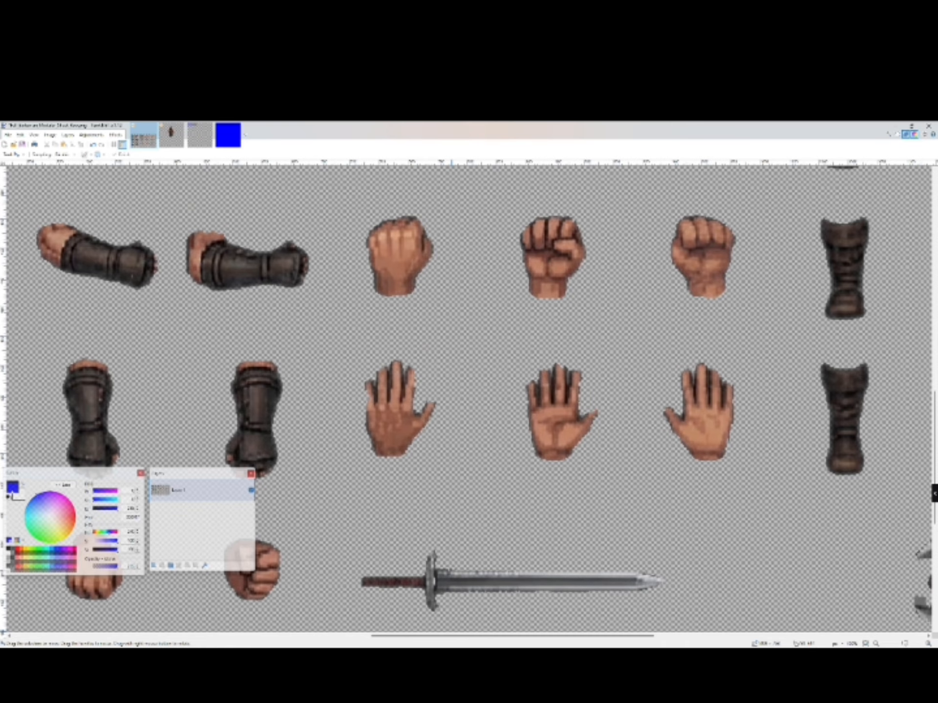
drag(511, 636, 399, 636)
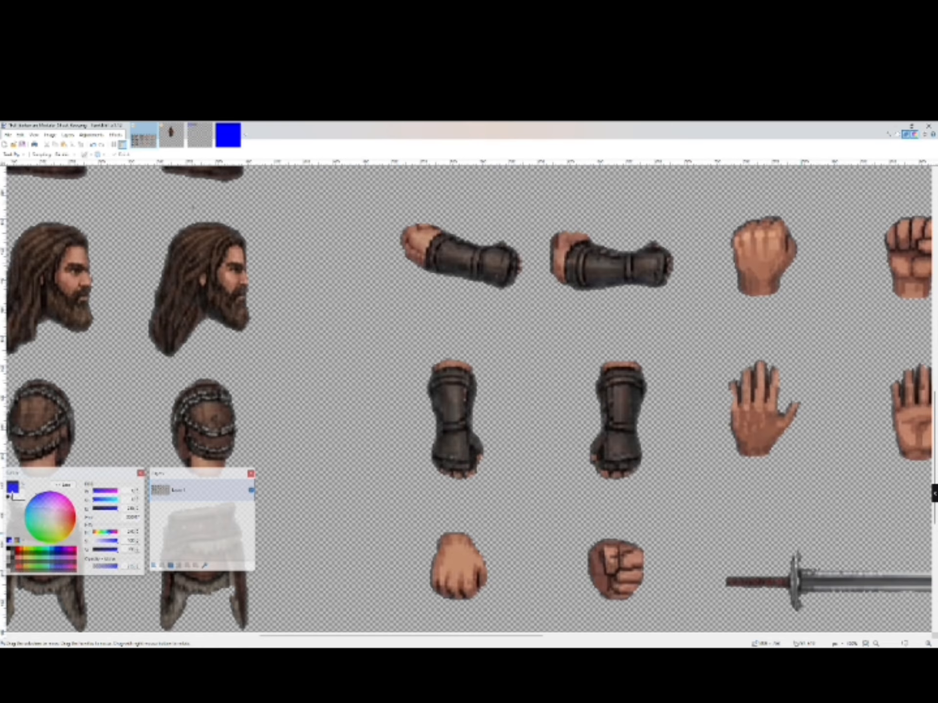
click(929, 644)
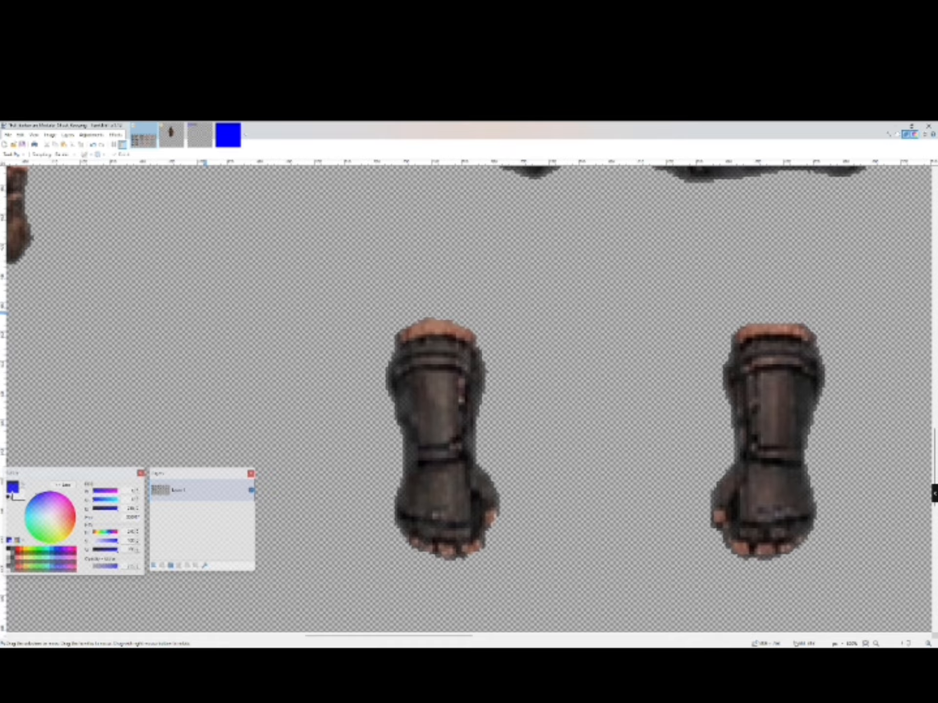
click(17, 154)
click(22, 188)
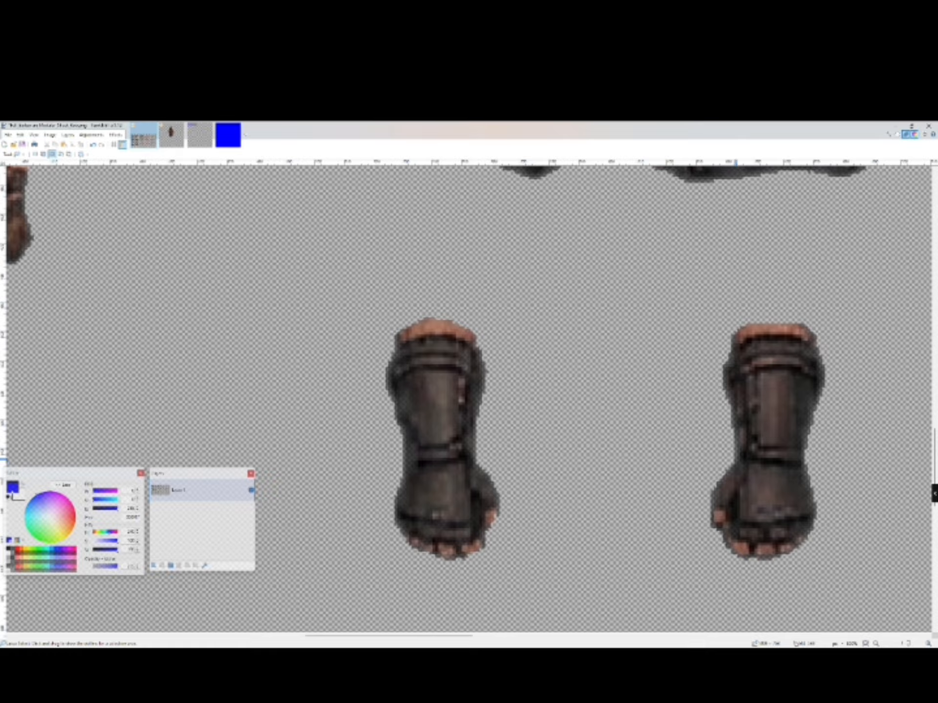
click(43, 154)
mouse_move(735, 461)
mouse_down()
mouse_move(791, 468)
mouse_move(621, 505)
mouse_up()
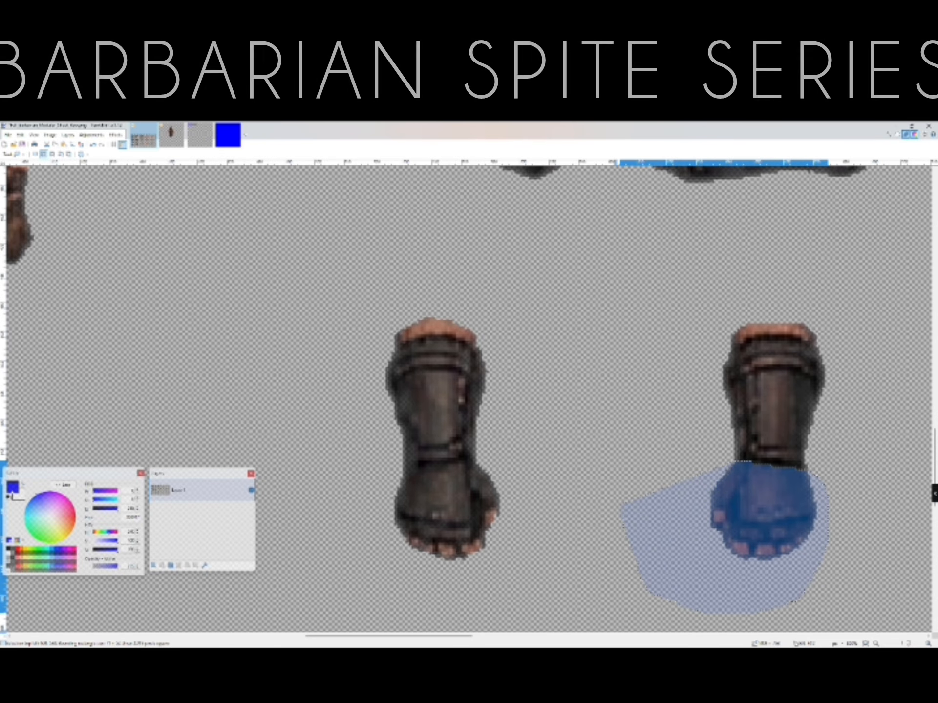
key(Delete)
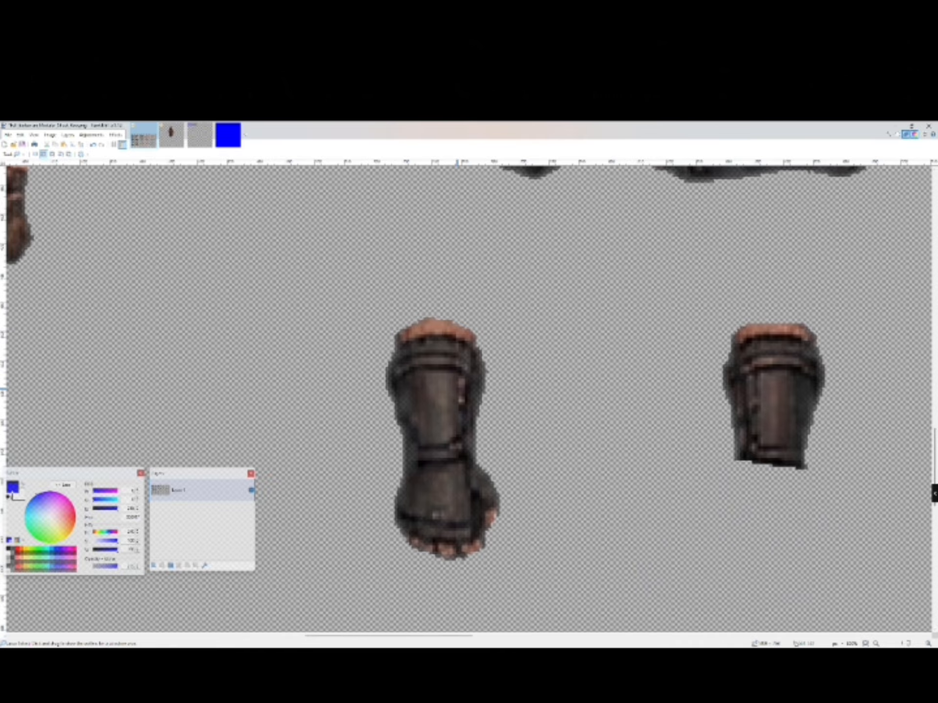
- On the sprite sheet, select the trimmed right bracer using a rectangle selection refined with the Magic Wand
key(s)
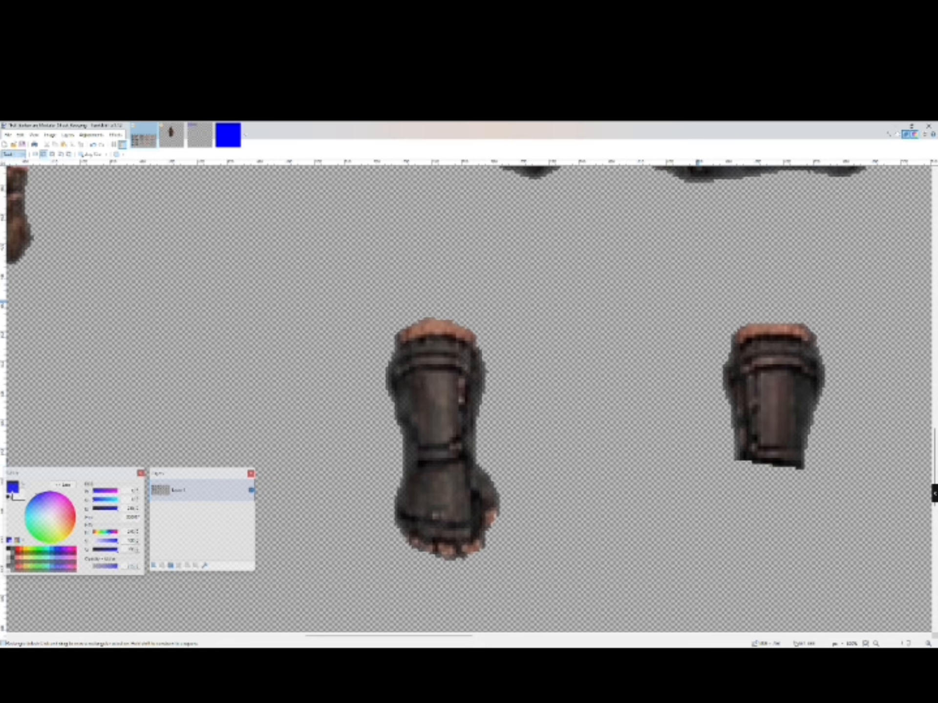
drag(696, 299, 854, 494)
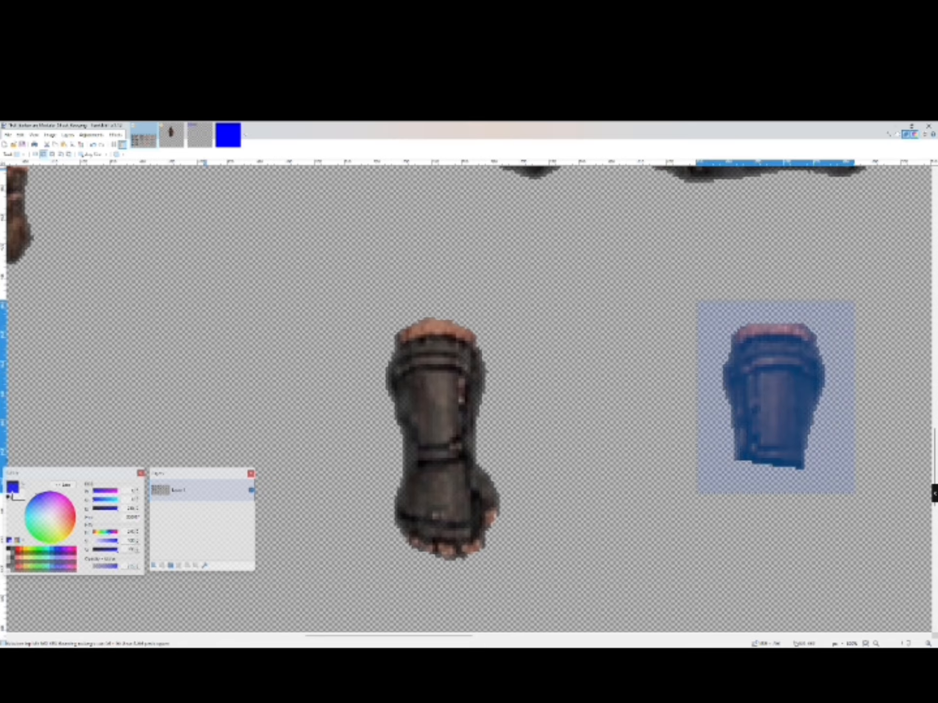
click(18, 155)
click(20, 217)
click(715, 313)
scroll(715, 313, down, 2)
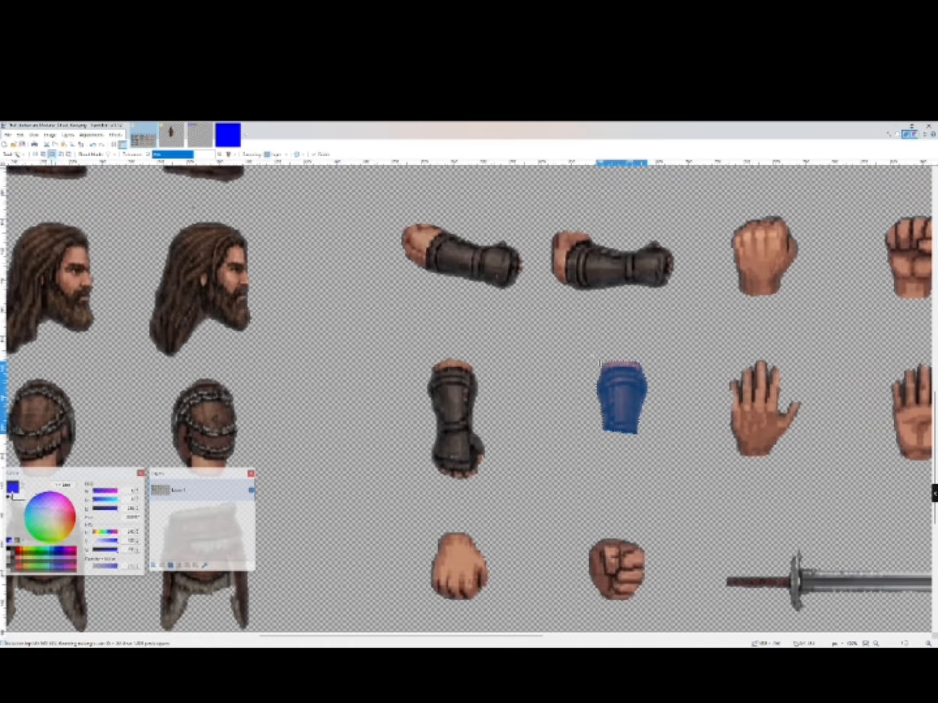
- Switch to the character canvas, paste the bracer into a new layer, and place it on the right forearm
click(171, 133)
click(20, 134)
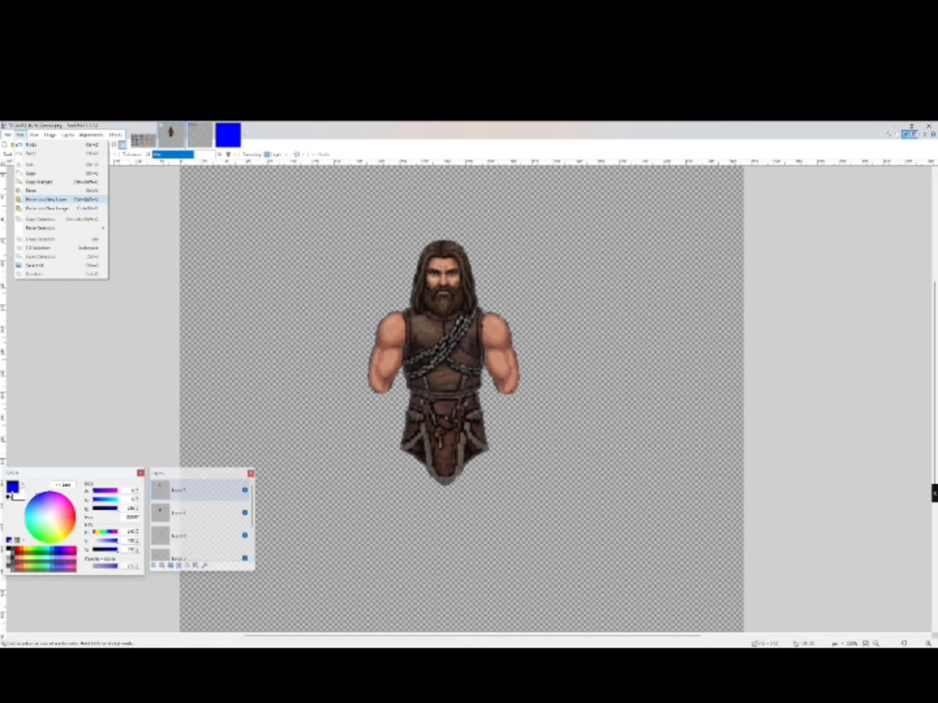
click(45, 200)
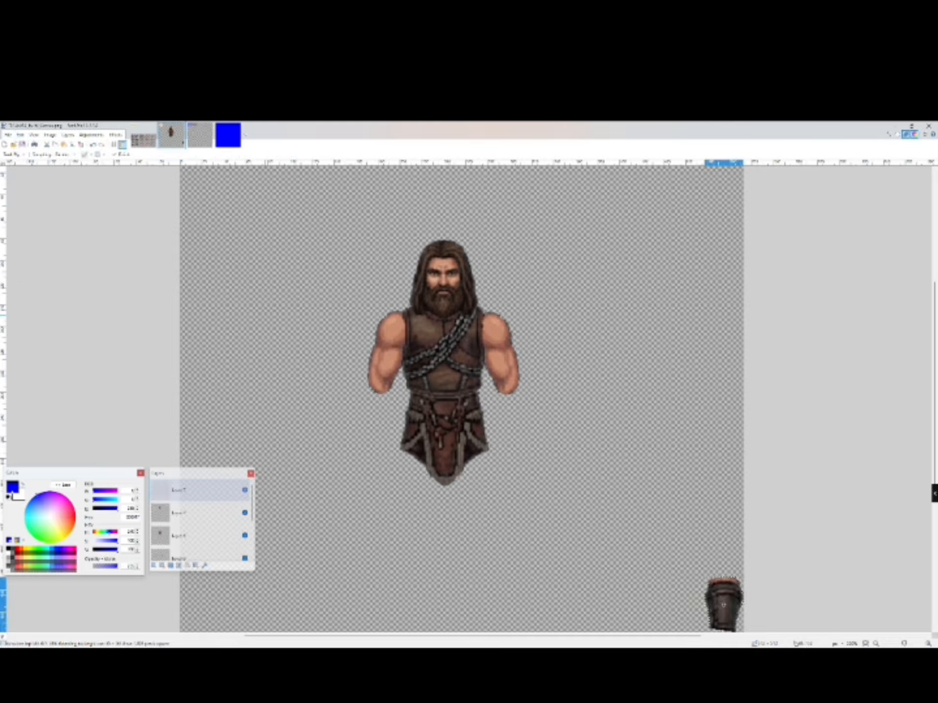
drag(723, 605, 510, 414)
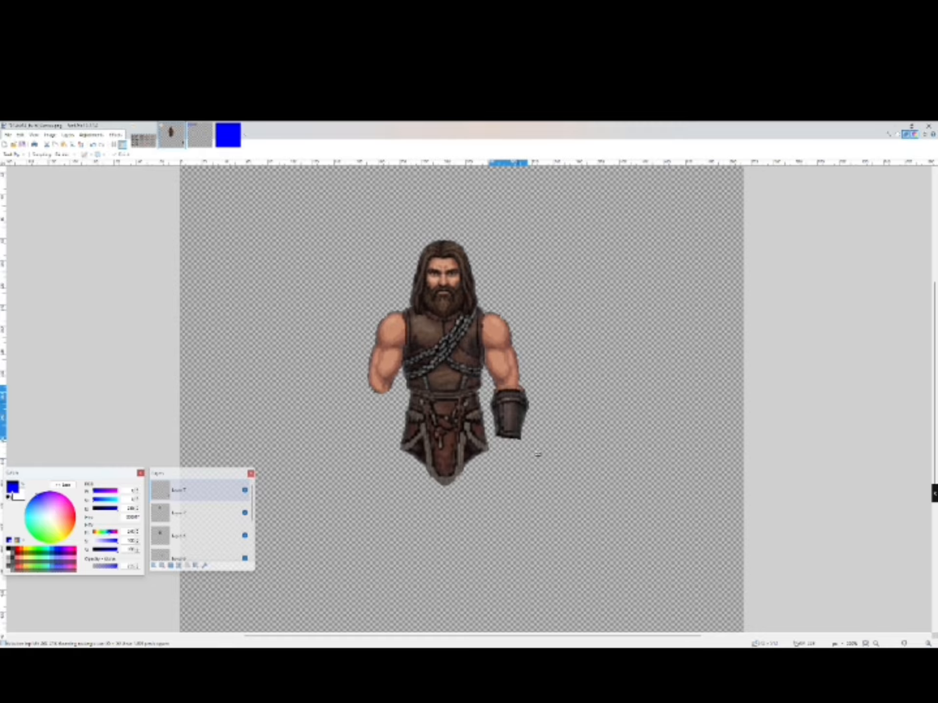
drag(537, 454, 536, 456)
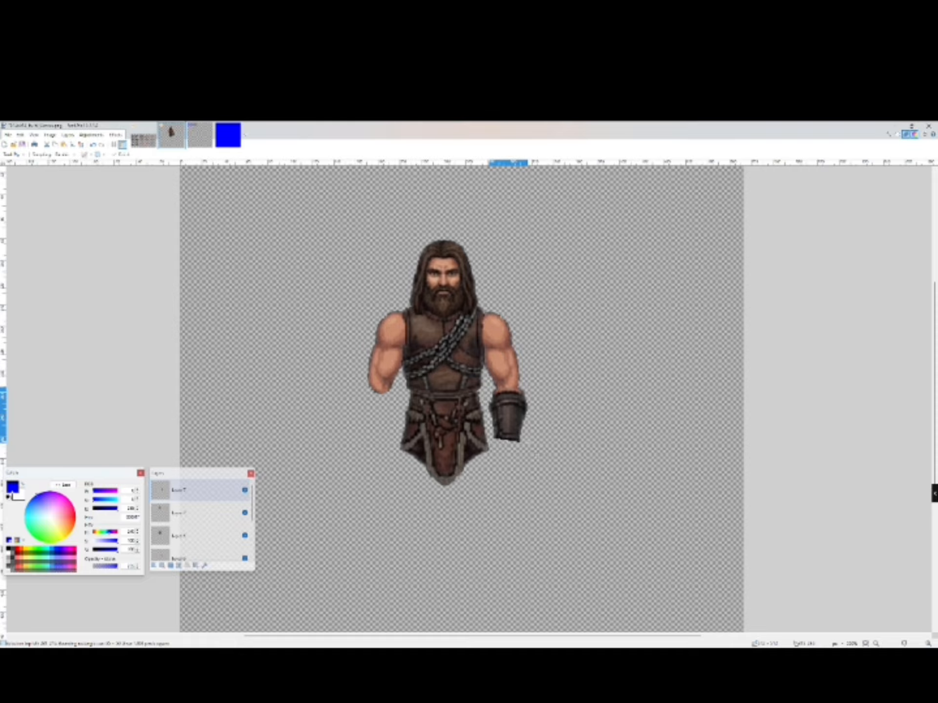
drag(535, 455, 532, 459)
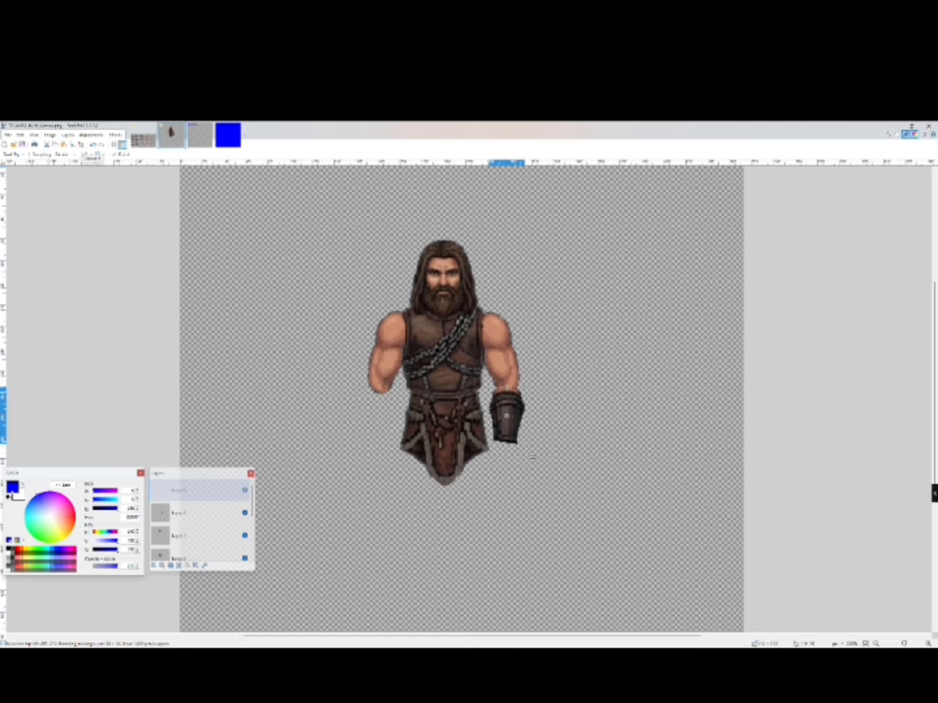
- Copy the bracer layer, flip it horizontally, and nudge the copy onto the left forearm
key(alt+l)
key(Down)
key(Down)
key(Down)
key(Down)
key(Down)
key(Down)
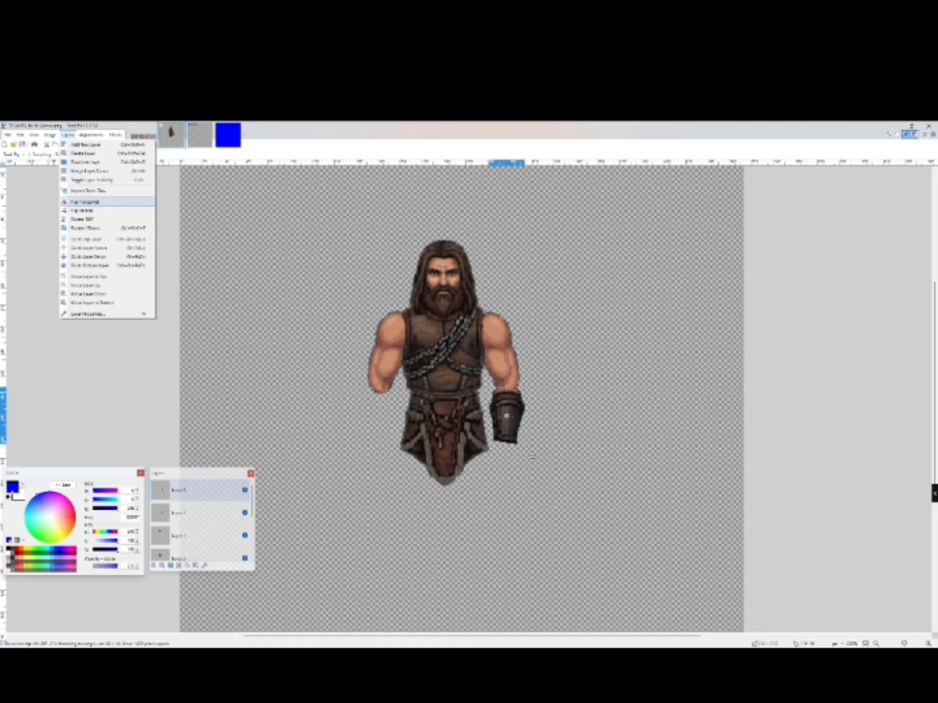
click(85, 201)
drag(417, 421, 379, 421)
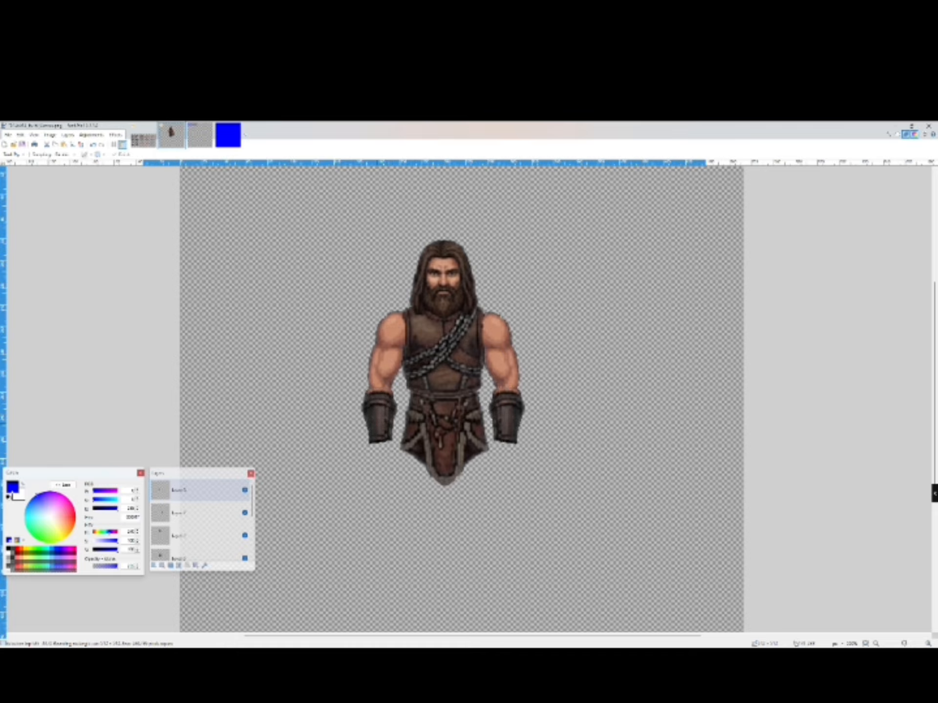
key(Left)
drag(379, 423, 382, 420)
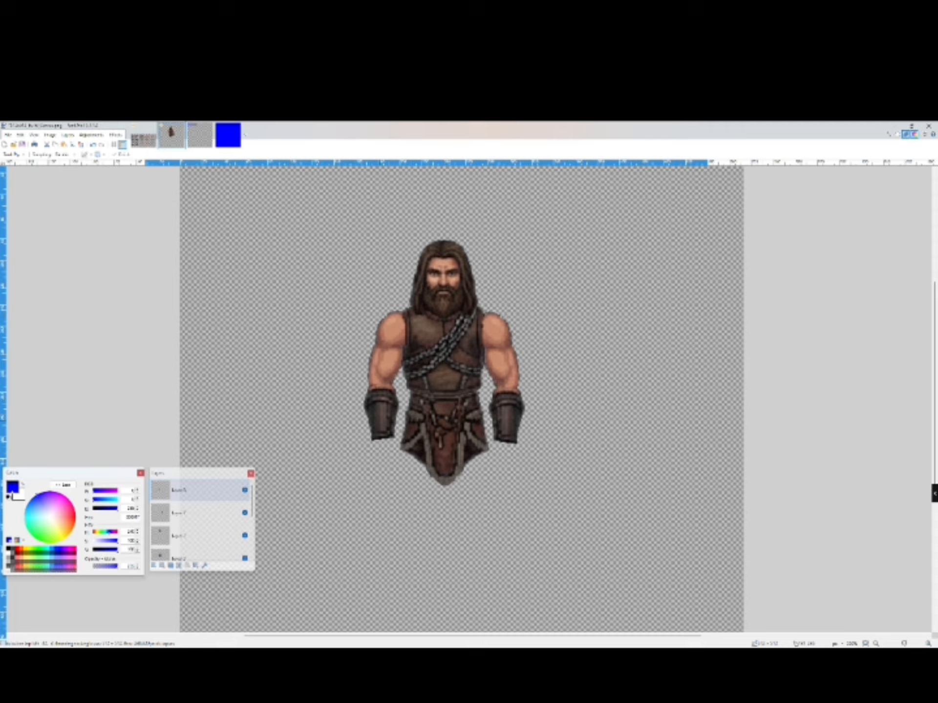
key(Left)
key(Down)
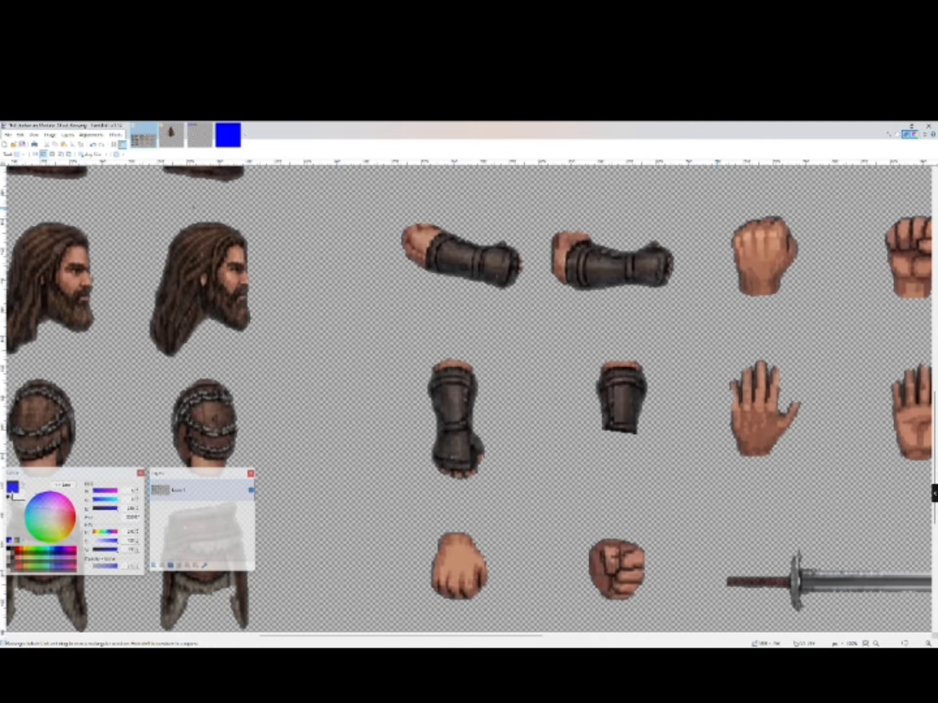
- On the sprite sheet, select the clenched fist with a rectangle, Magic Wand and inverted selection, and copy it
drag(718, 205, 815, 310)
click(14, 154)
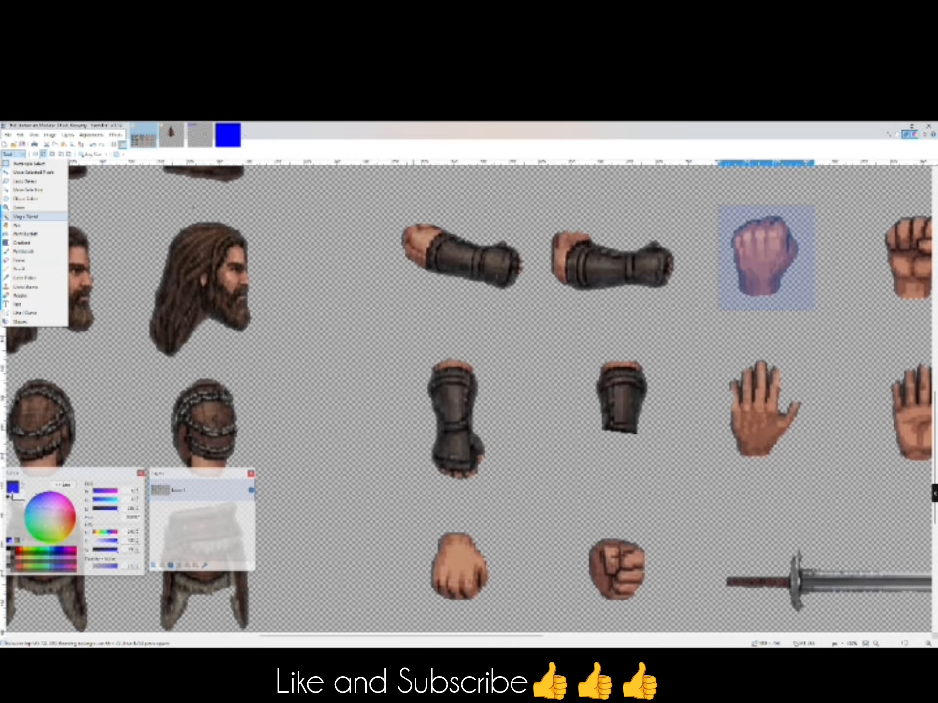
click(25, 217)
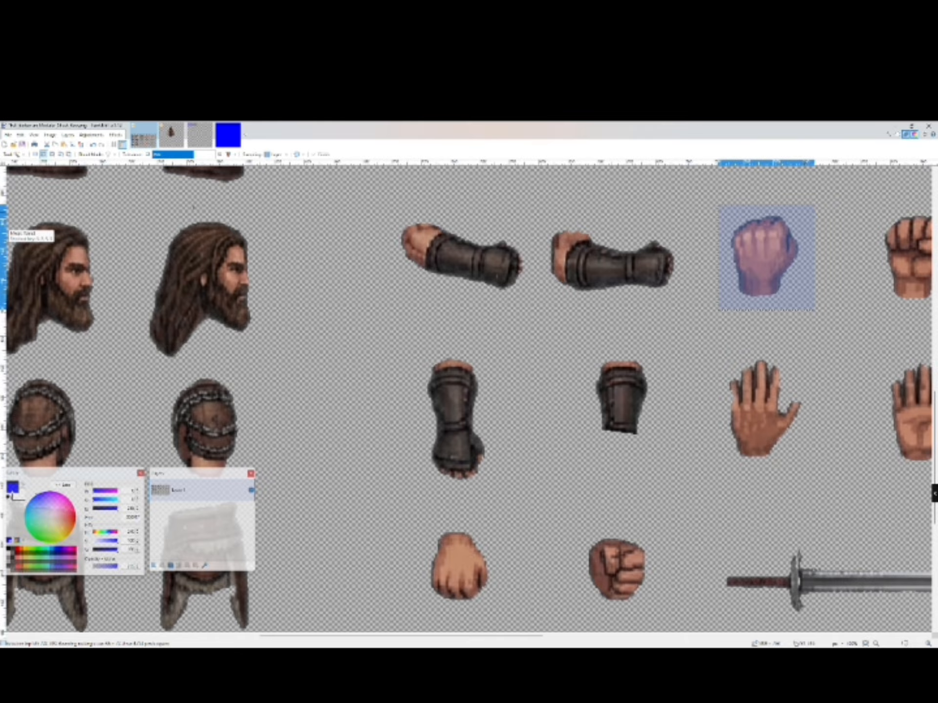
click(807, 215)
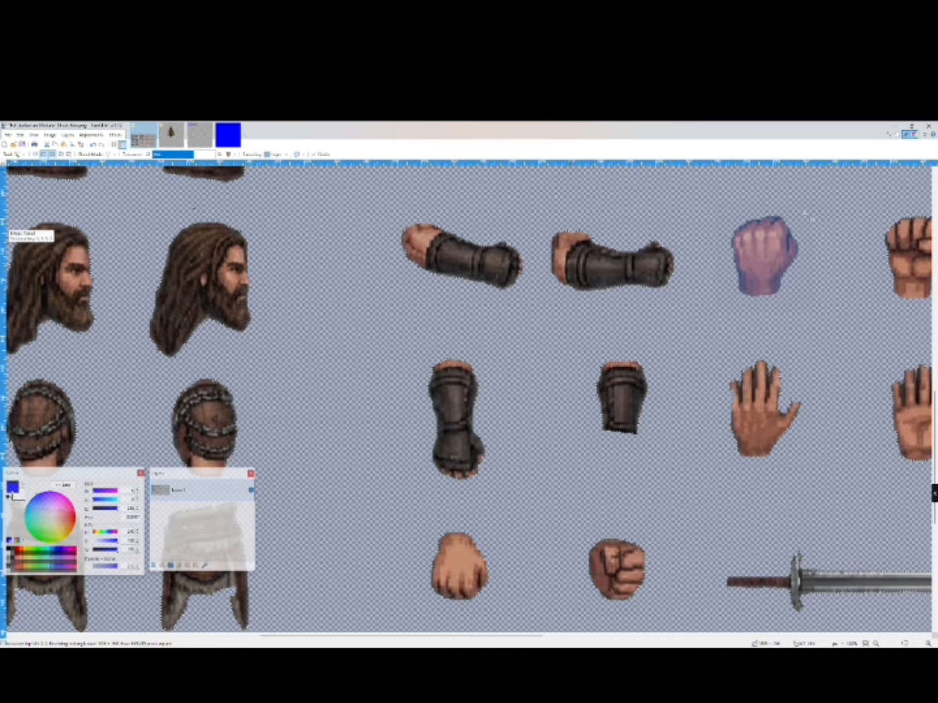
key(ctrl+i)
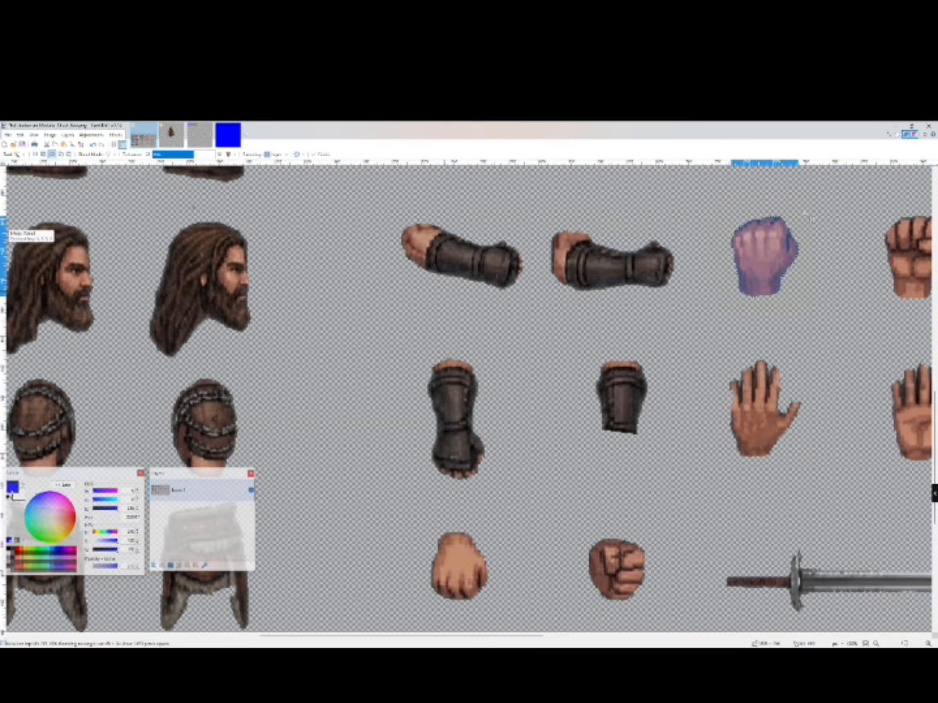
click(20, 135)
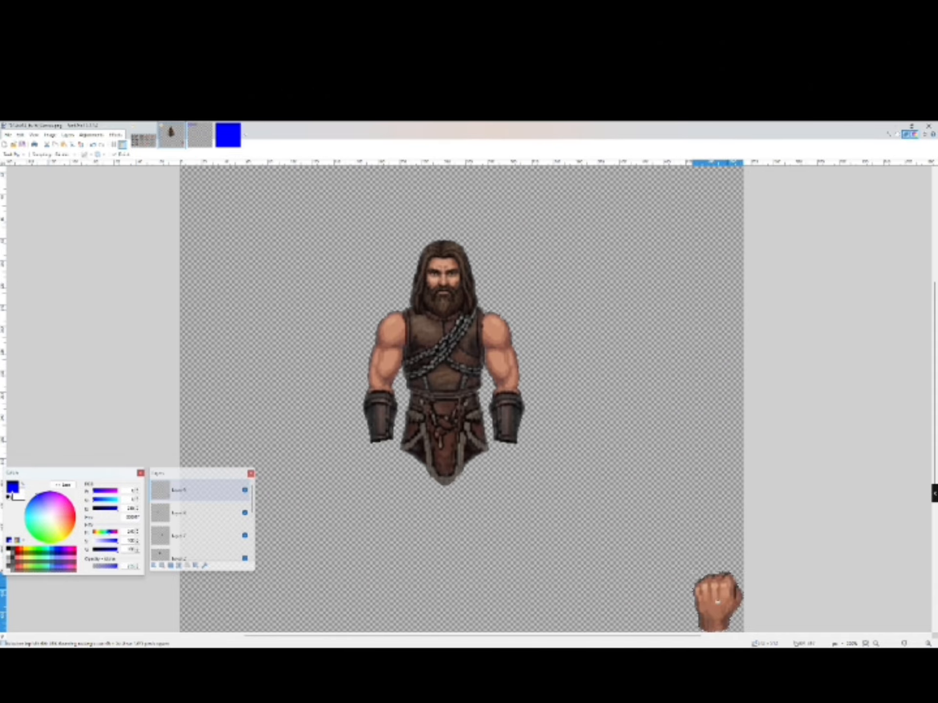
- Scale the pasted fist down and position it below the right bracer, then select its layer and nudge it
drag(730, 576, 582, 392)
drag(597, 459, 520, 324)
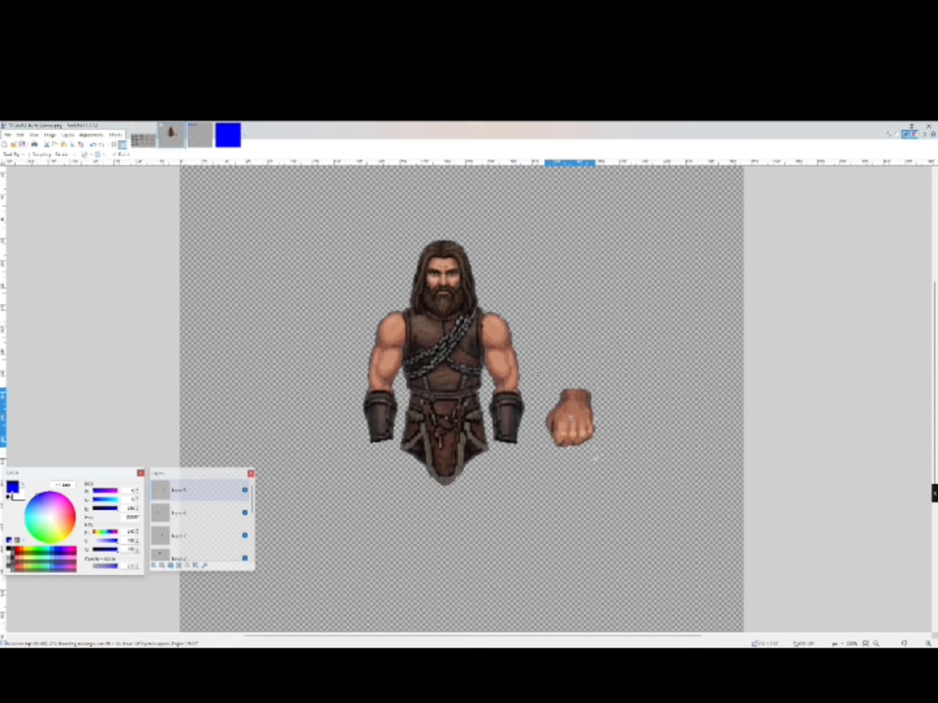
drag(594, 459, 580, 430)
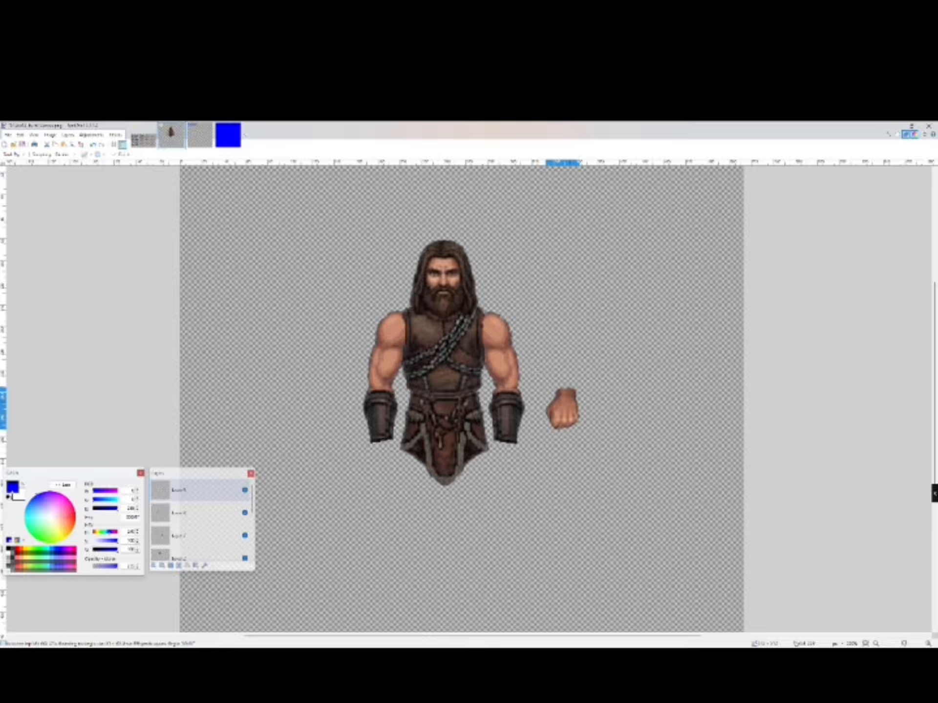
drag(536, 371, 478, 416)
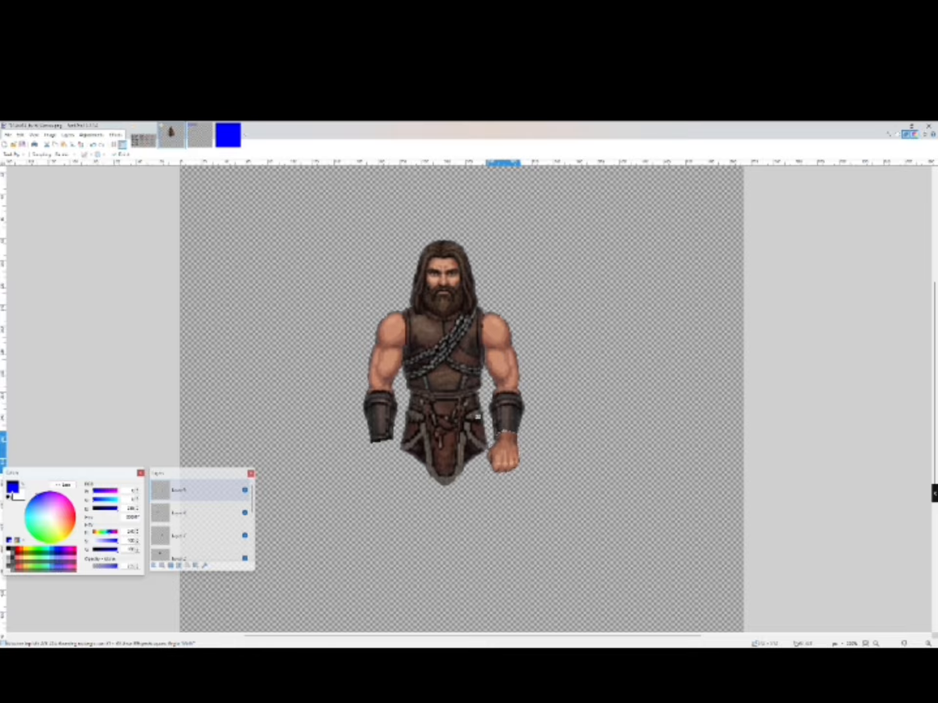
key(ctrl+m)
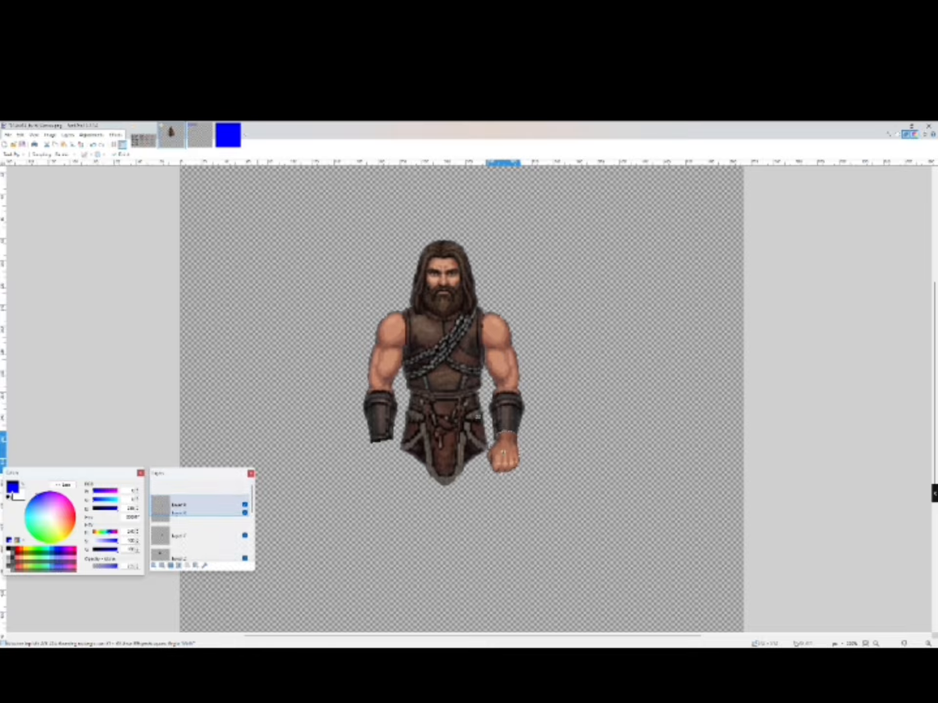
click(195, 565)
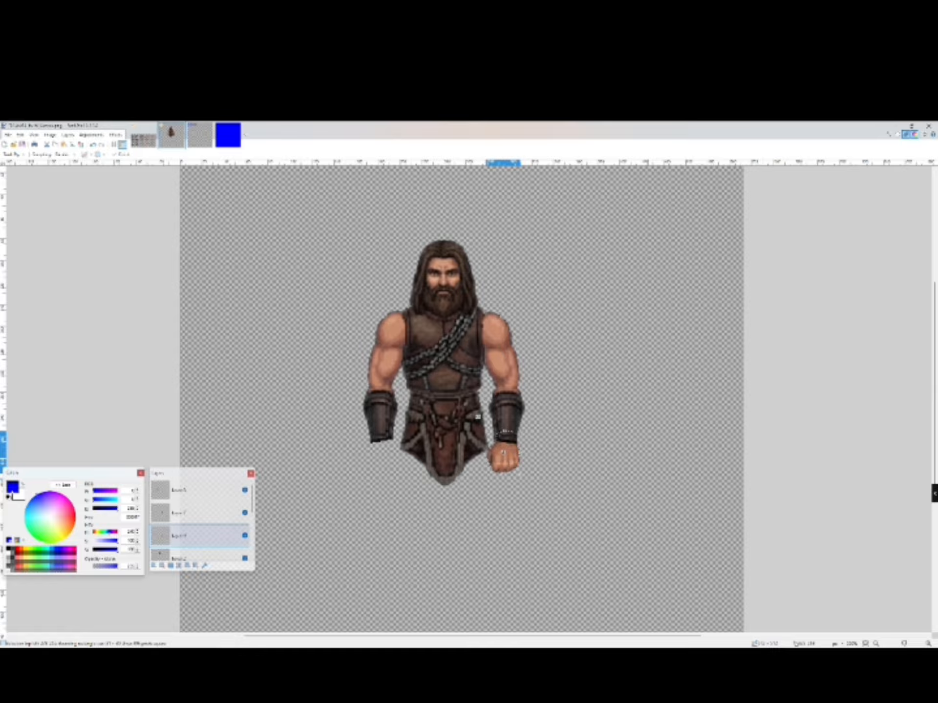
drag(477, 416, 476, 417)
key(alt+e)
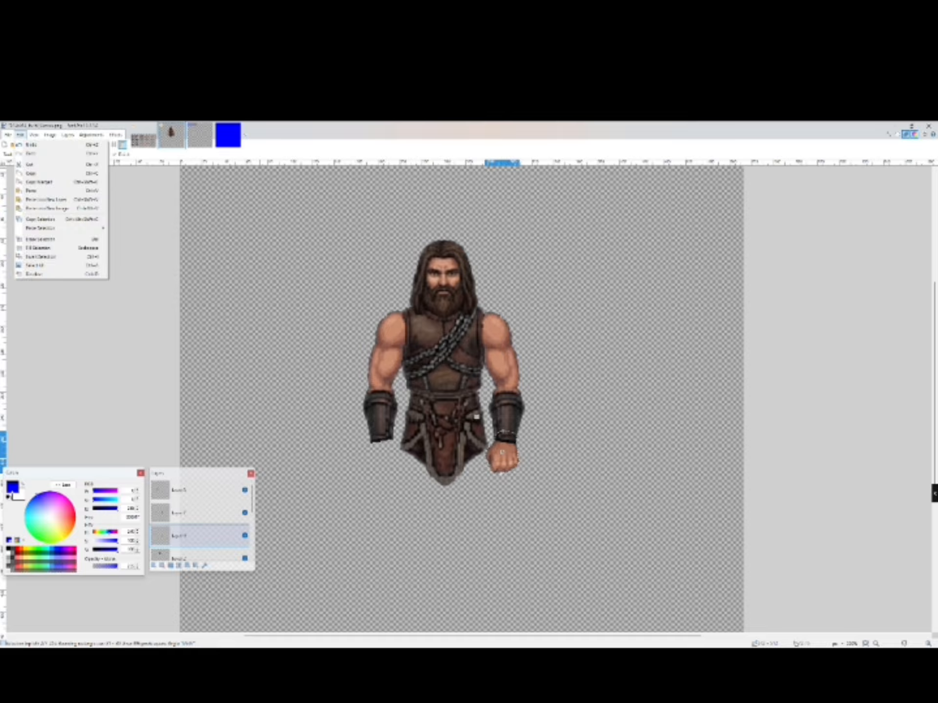
click(49, 134)
click(49, 135)
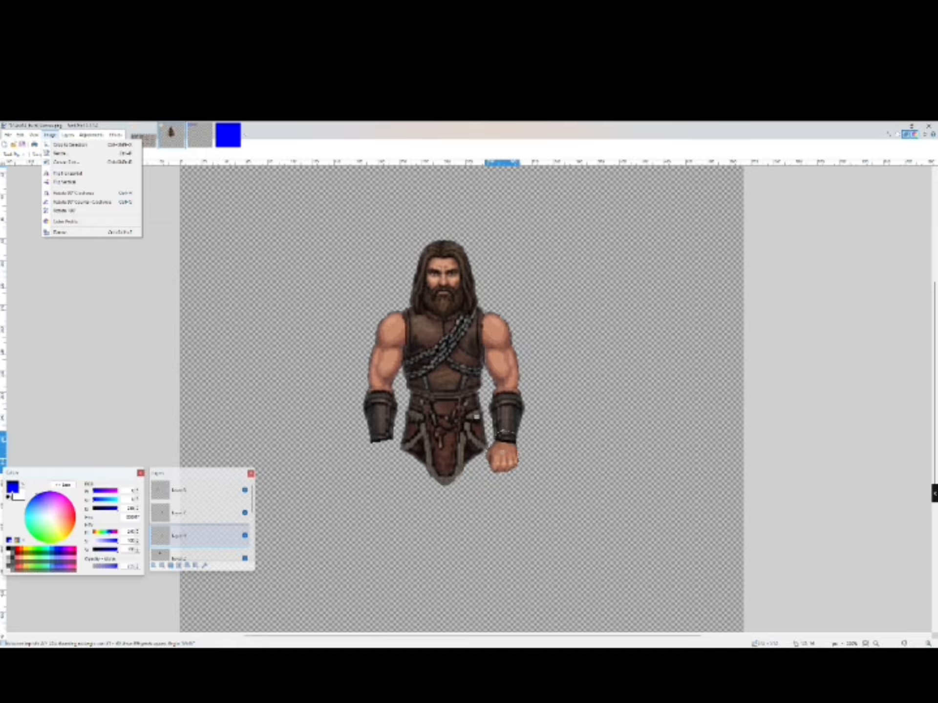
key(Escape)
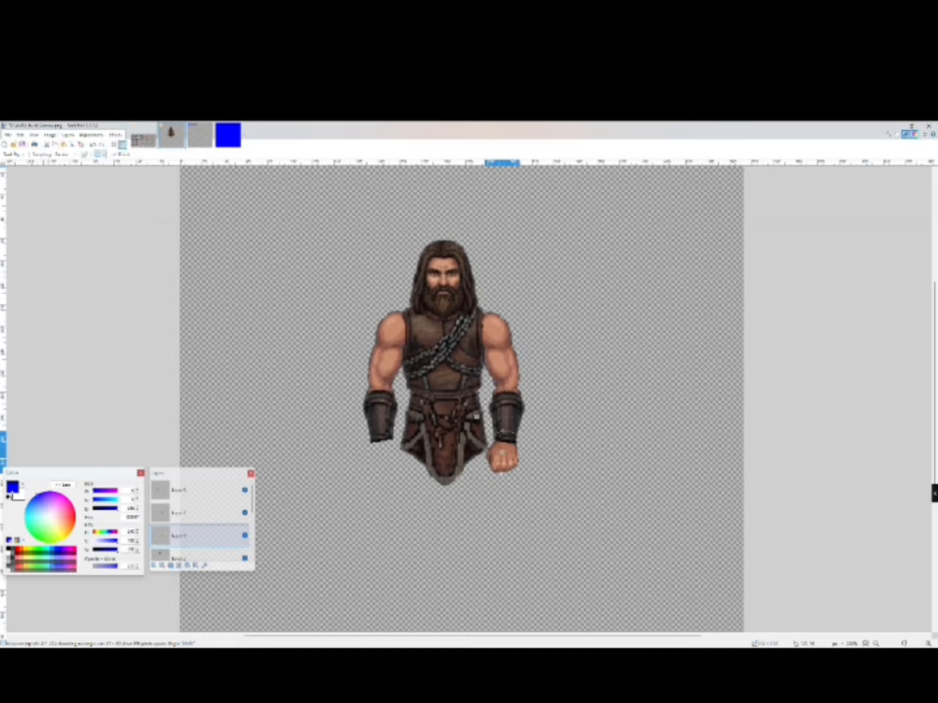
- Paste another fist into a new layer, flip it horizontally, and place it below the left bracer
click(20, 135)
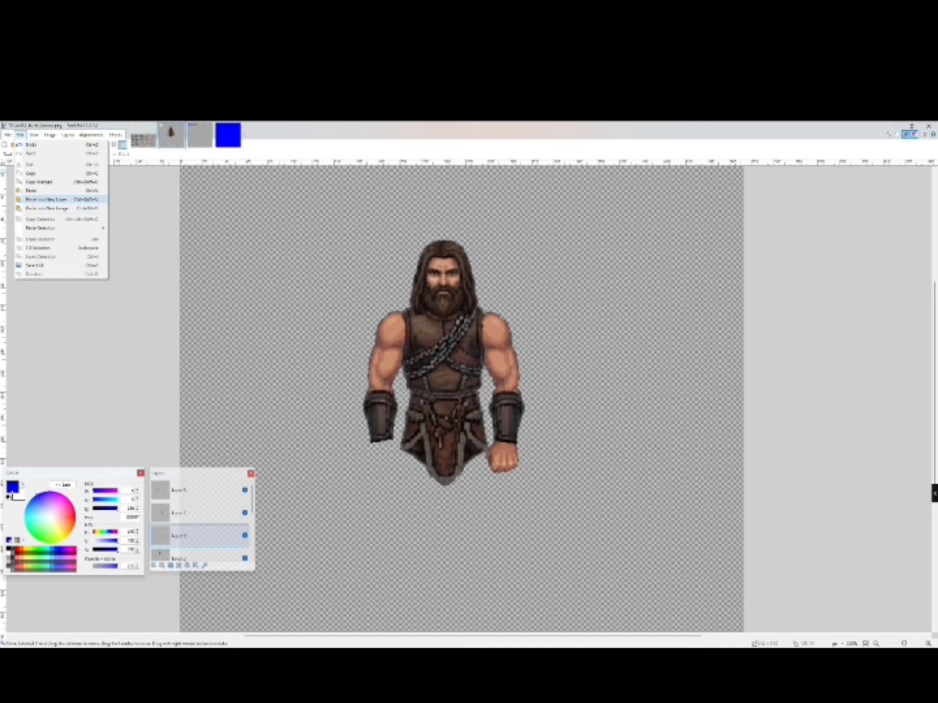
click(47, 199)
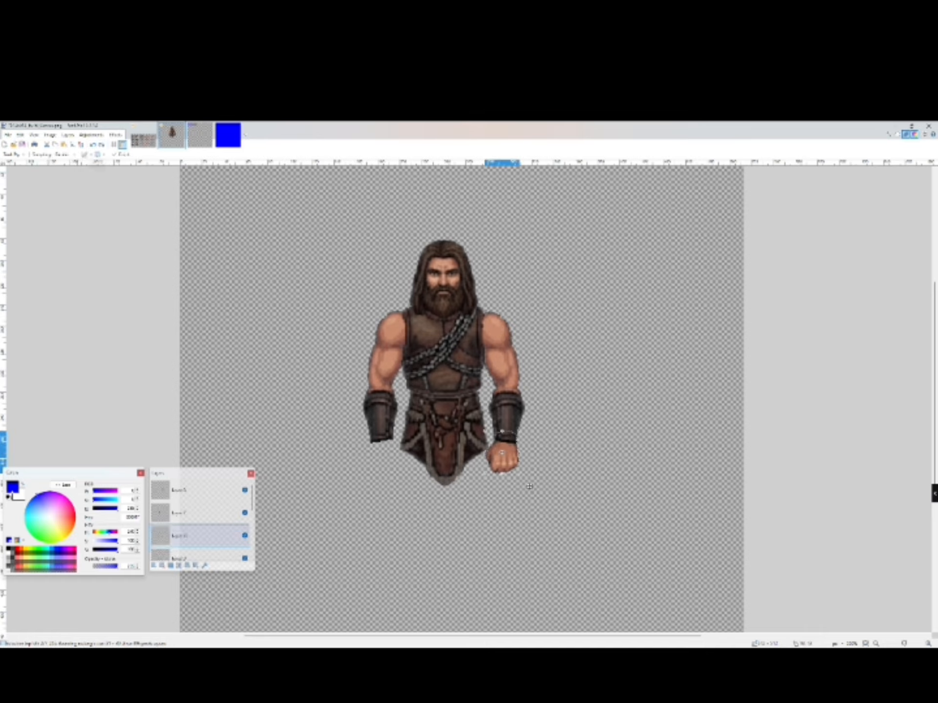
click(67, 135)
click(98, 201)
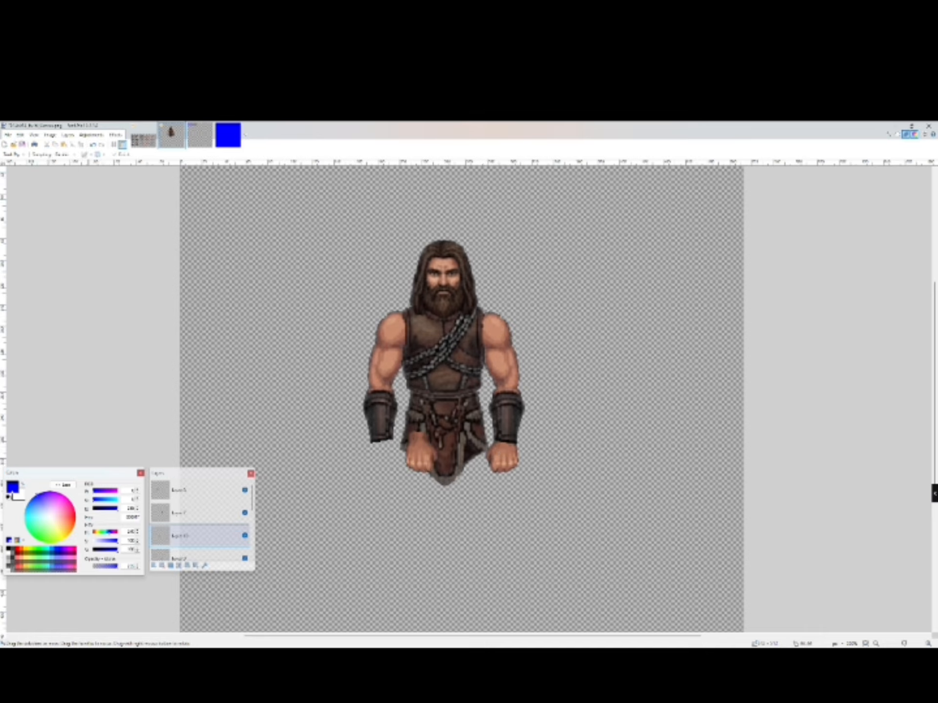
drag(420, 459, 426, 429)
key(Right)
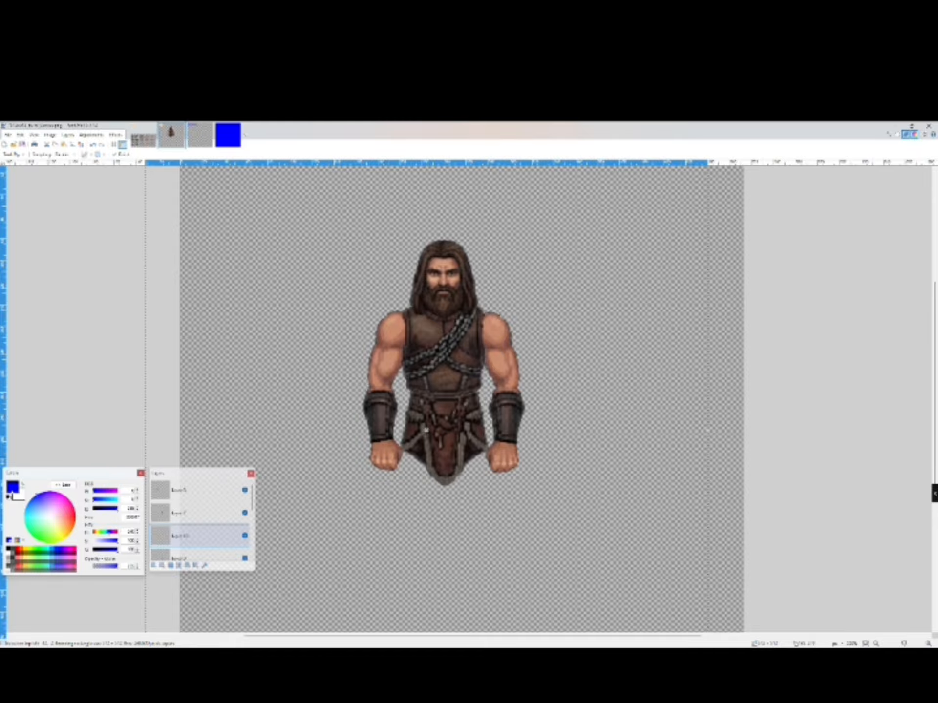
key(Left)
click(81, 145)
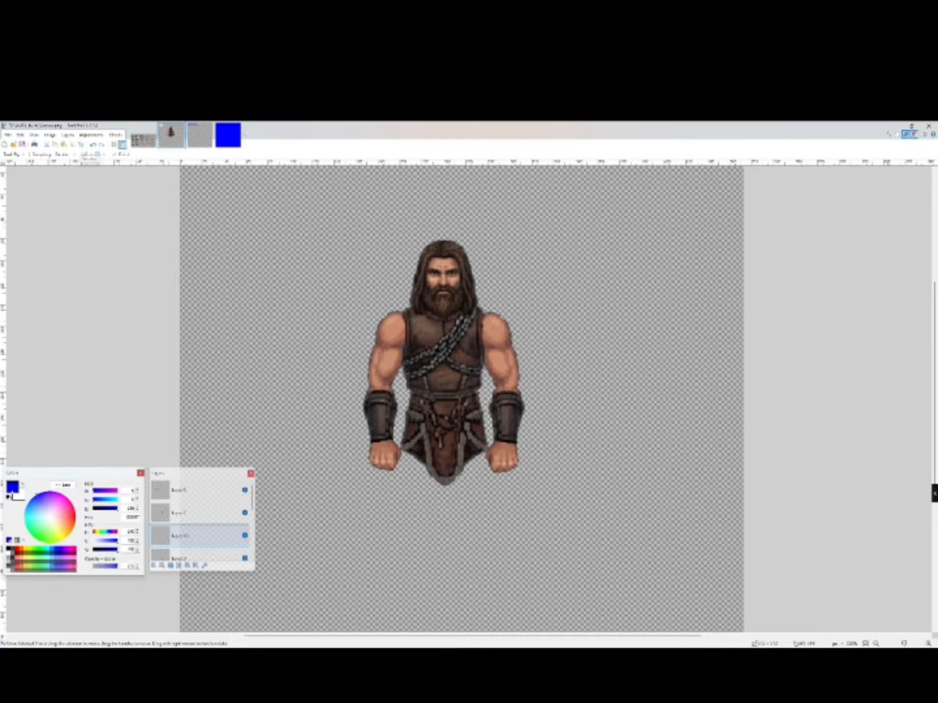
- Switch to the sprite sheet and copy the selected bare thigh piece
click(876, 644)
click(876, 643)
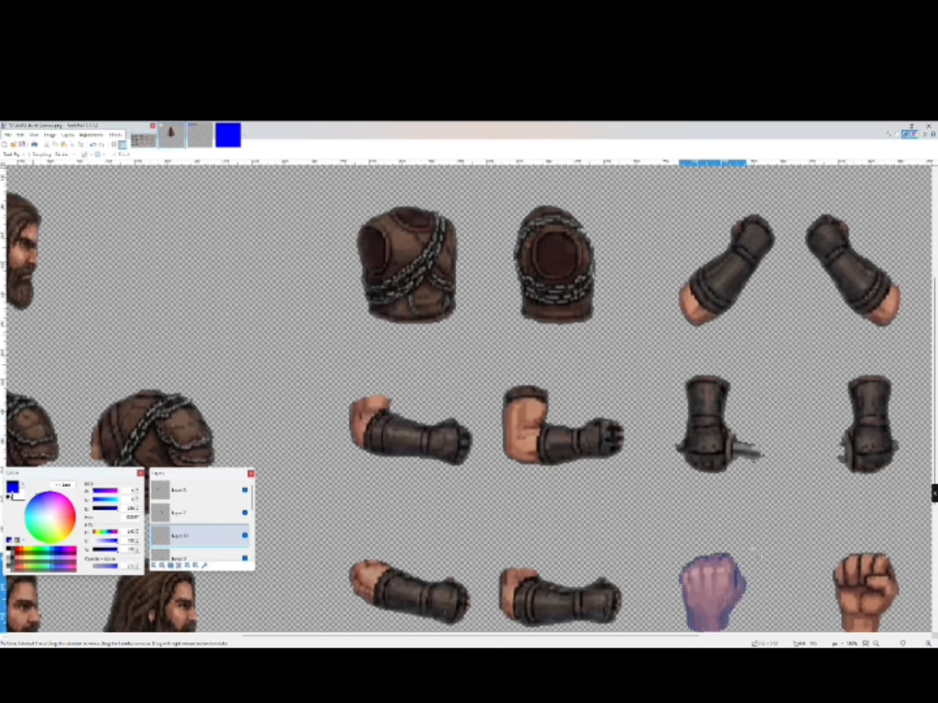
click(144, 135)
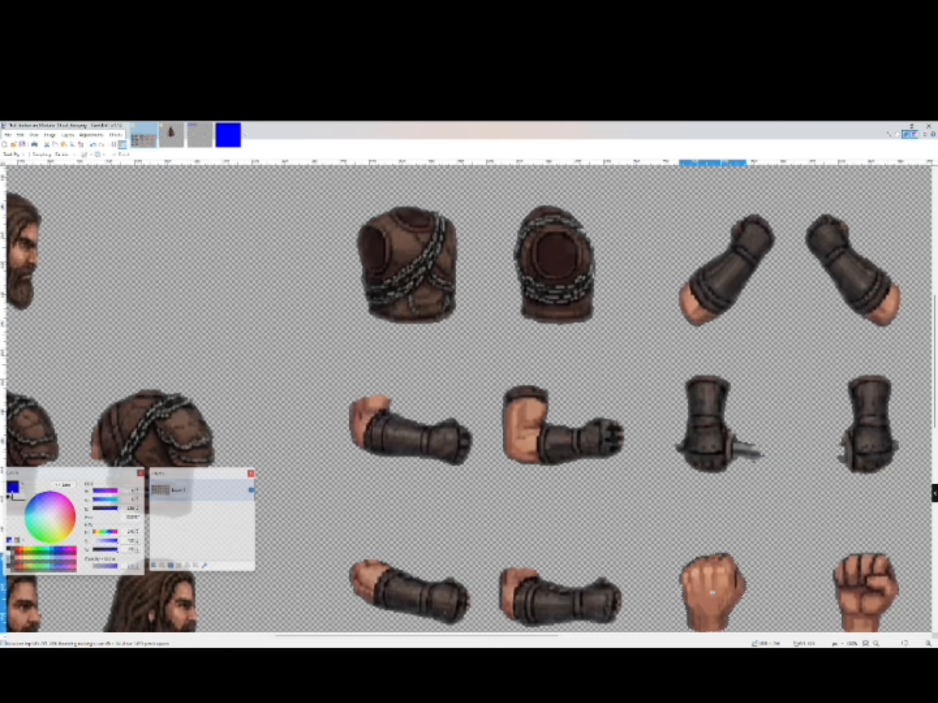
key(ctrl+0)
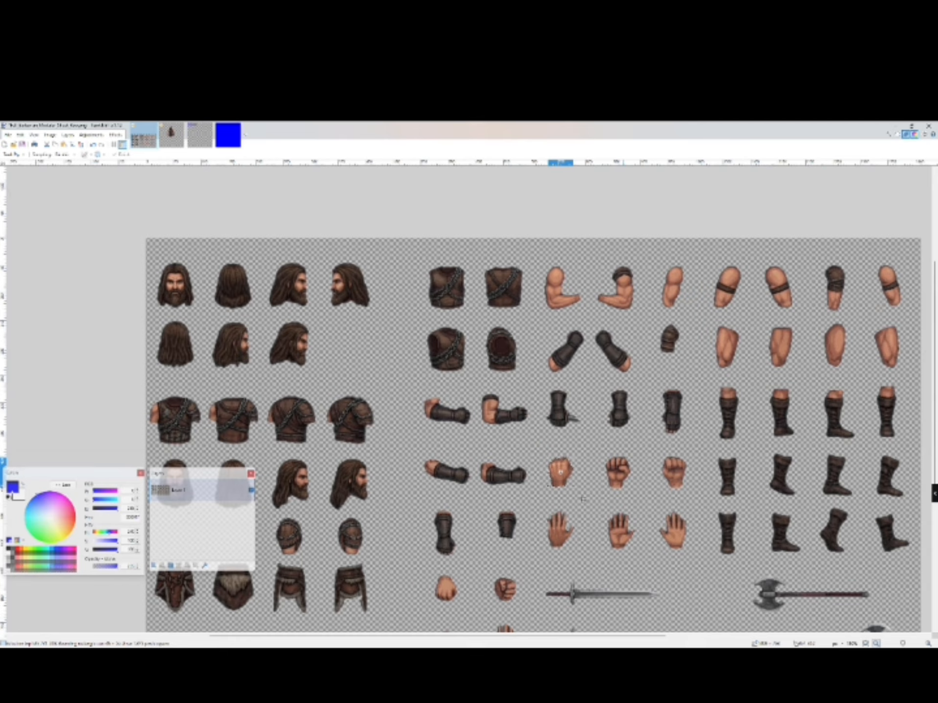
key(s)
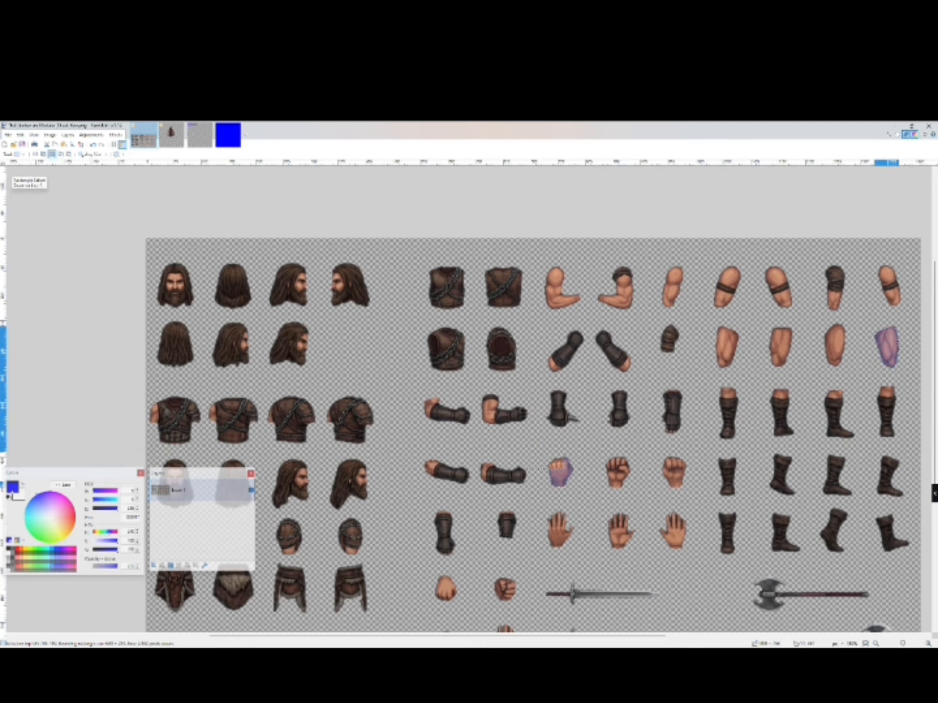
click(20, 135)
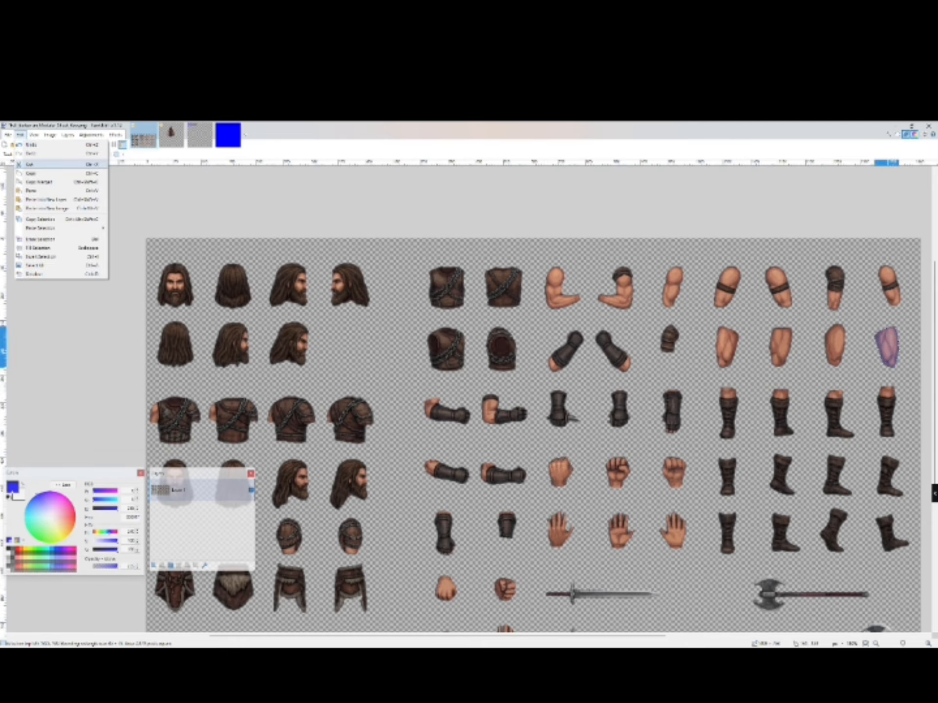
click(31, 173)
- Paste the thigh into a new layer on the character canvas and move it below the loincloth's right side
click(171, 136)
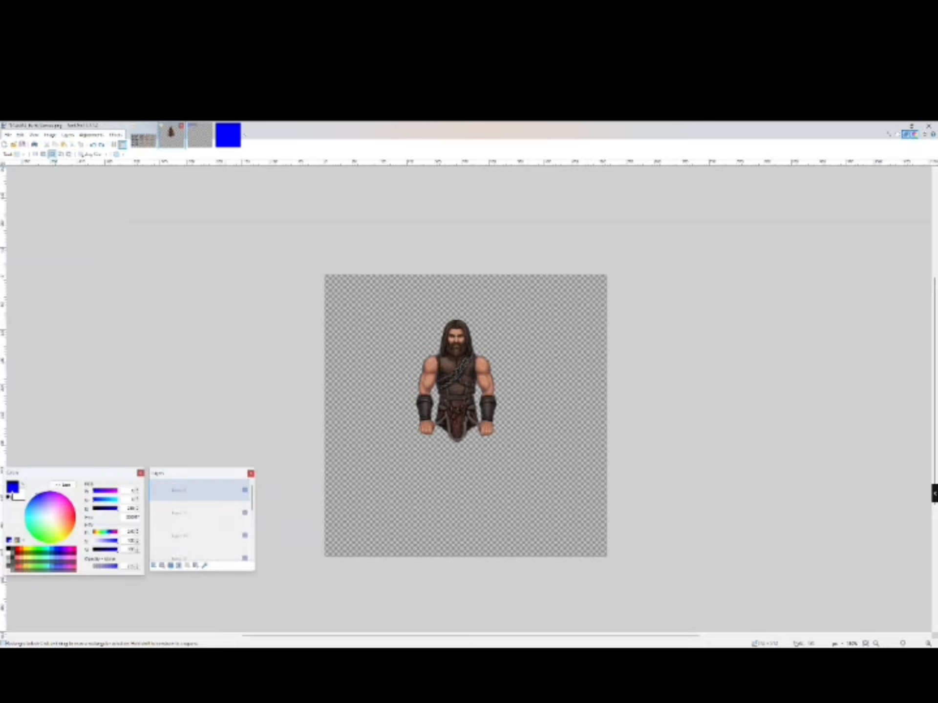
click(20, 135)
click(46, 199)
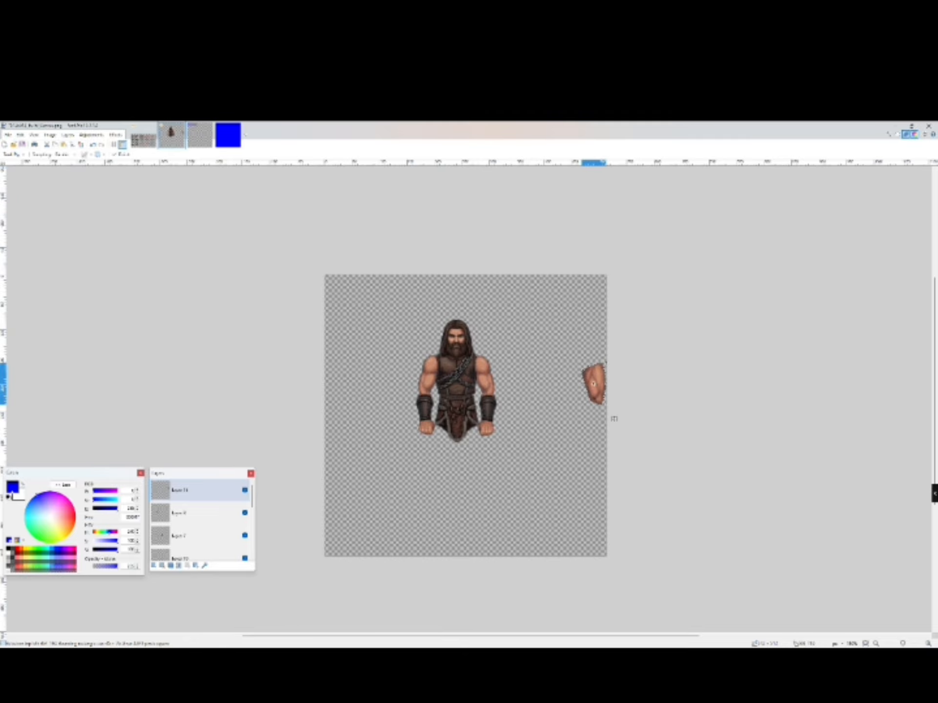
drag(614, 419, 489, 478)
key(Right)
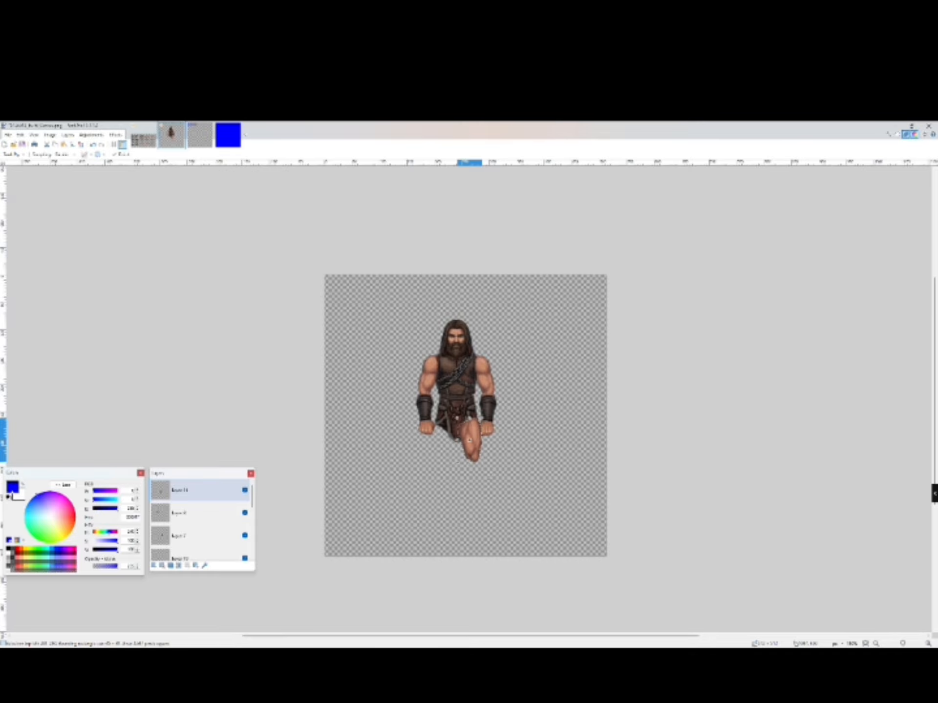
- Set the thigh layer's opacity to 120 to see the loincloth through it
scroll(490, 478, up, 2)
scroll(502, 541, up, 2)
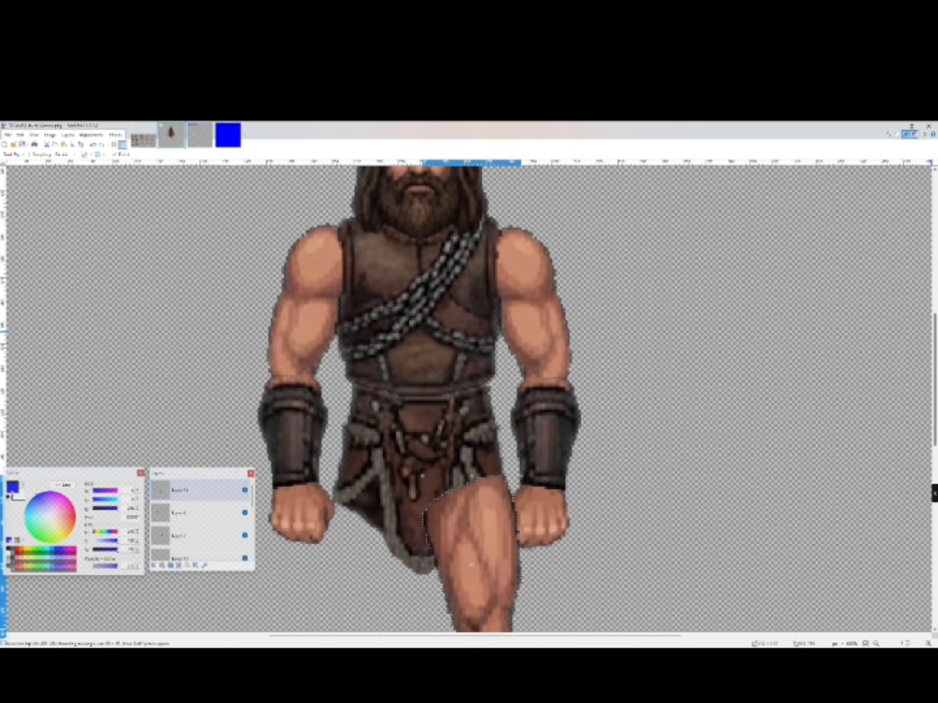
scroll(529, 514, down, 3)
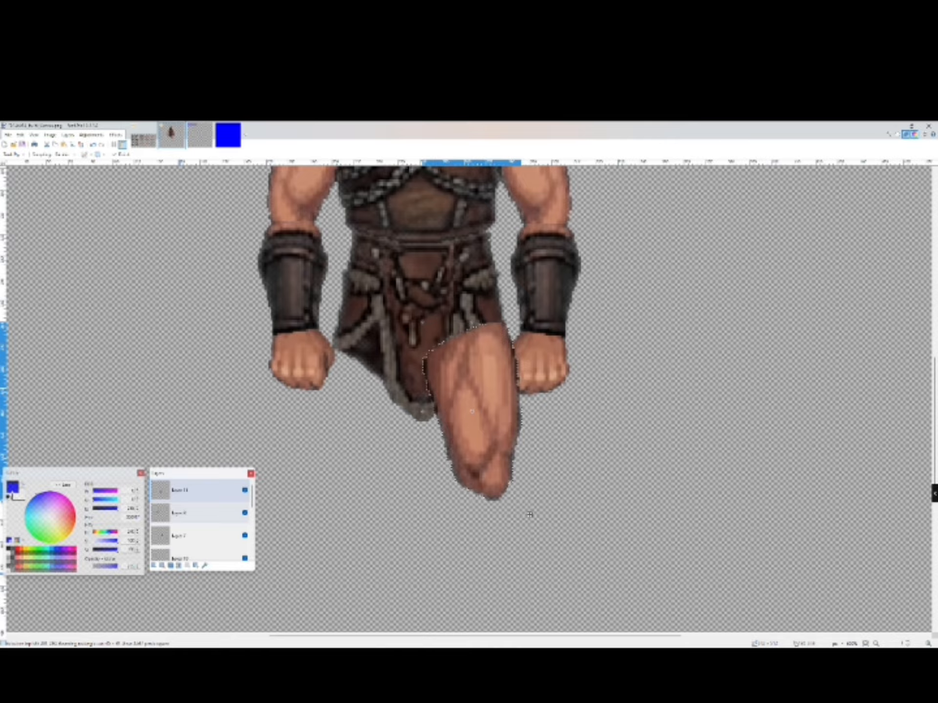
key(F4)
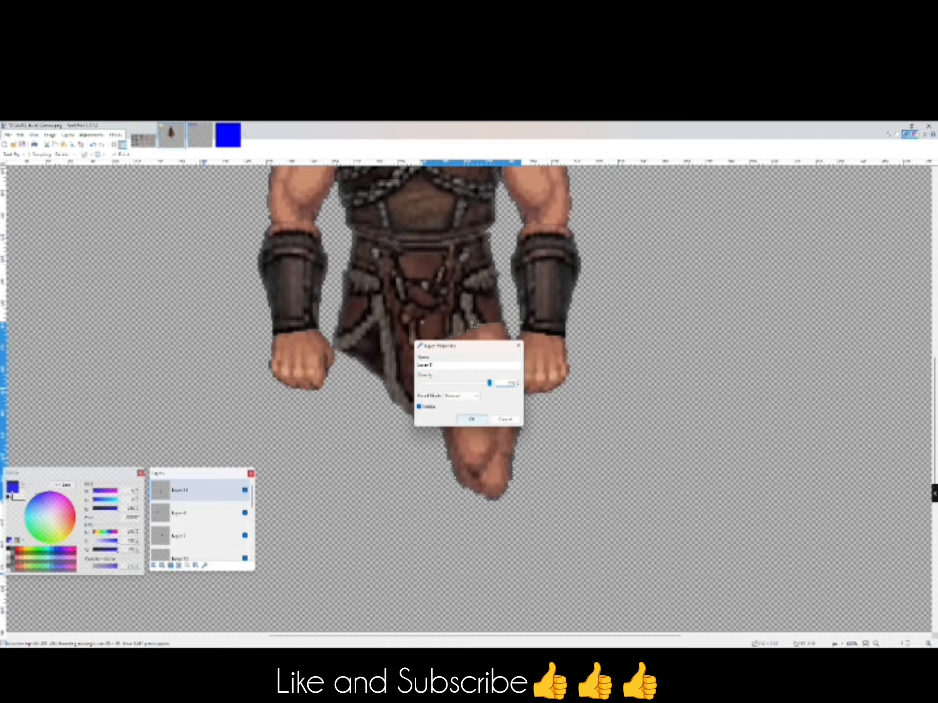
text(120)
click(467, 419)
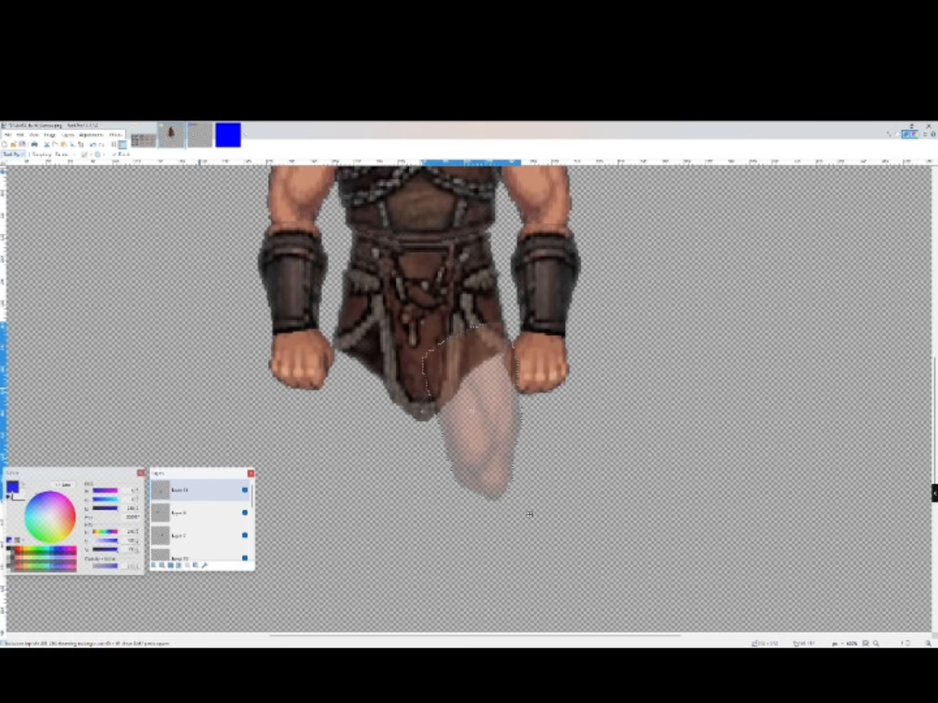
click(13, 154)
click(81, 144)
click(13, 155)
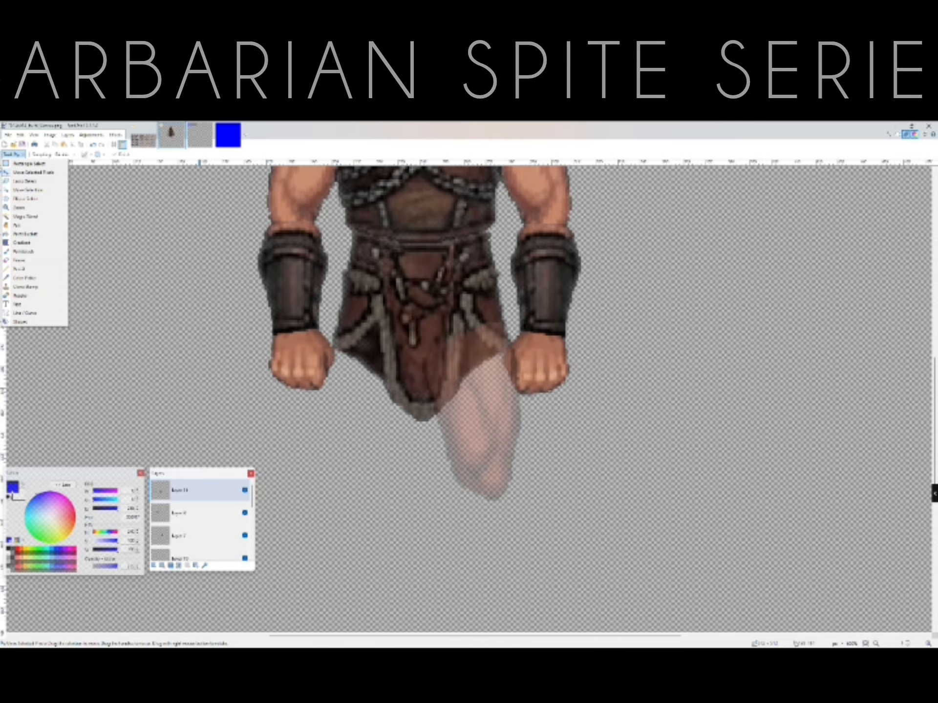
click(25, 181)
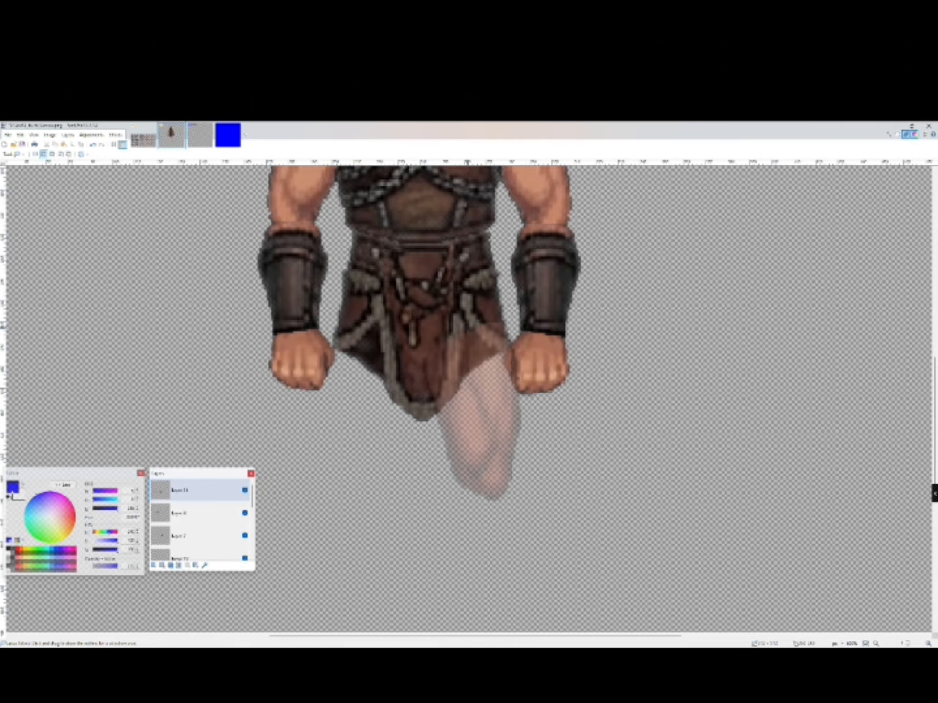
drag(468, 330, 467, 332)
drag(467, 332, 460, 369)
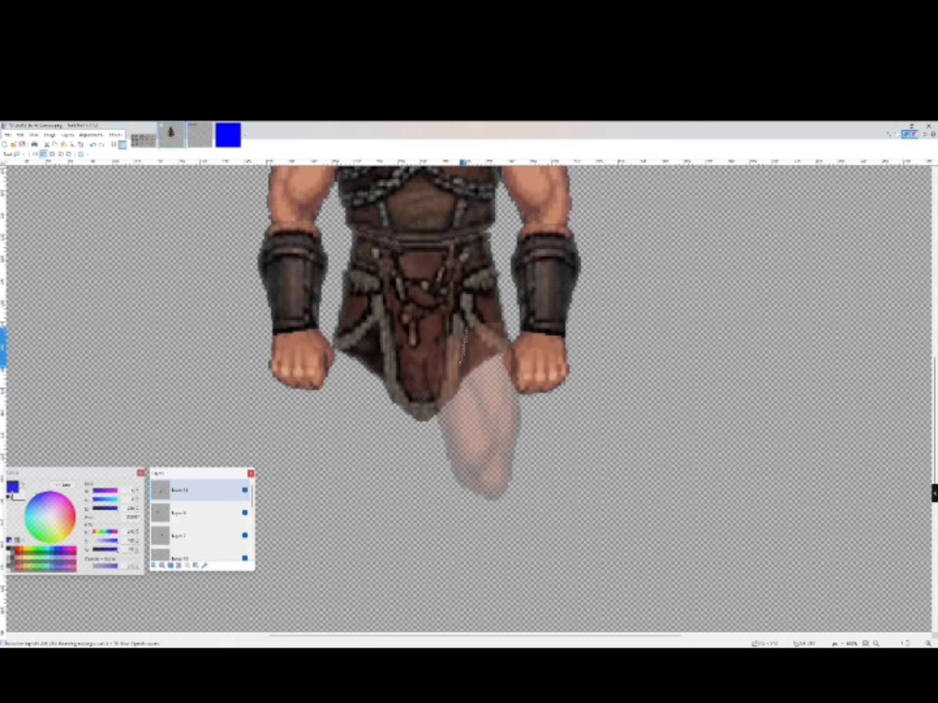
mouse_move(460, 369)
mouse_down()
mouse_move(454, 394)
mouse_move(382, 345)
mouse_move(384, 255)
mouse_up()
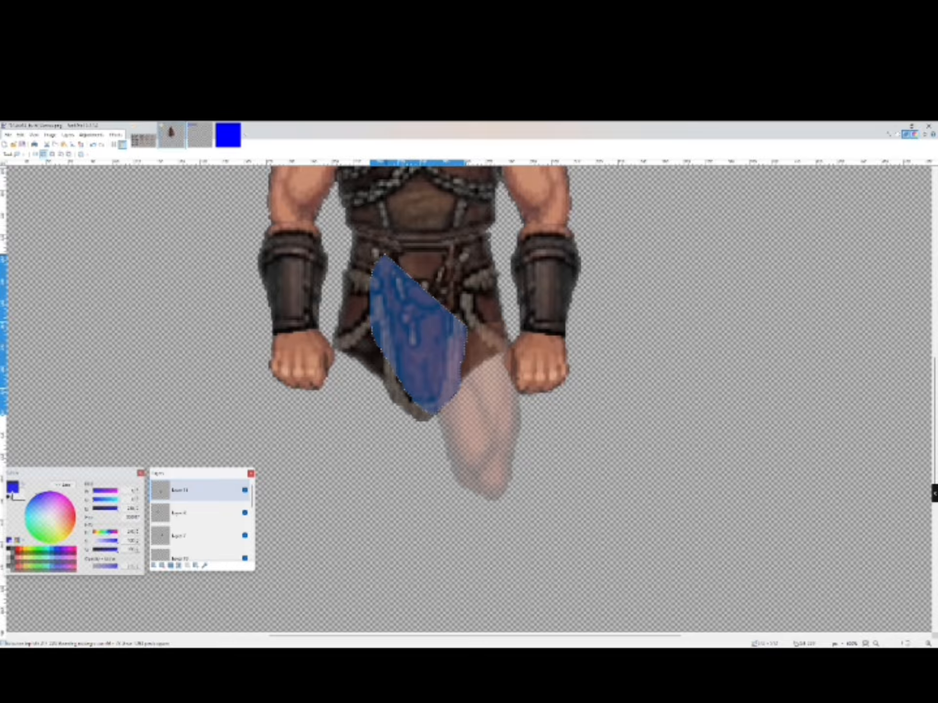
drag(384, 254, 469, 328)
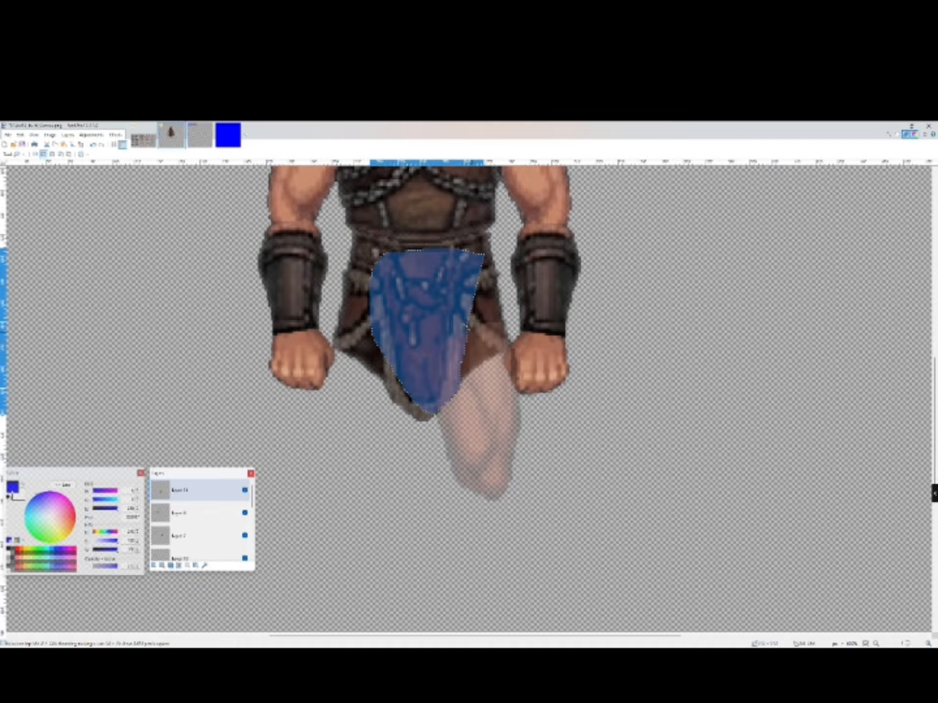
mouse_move(468, 329)
mouse_down()
mouse_move(502, 351)
mouse_move(466, 215)
mouse_up()
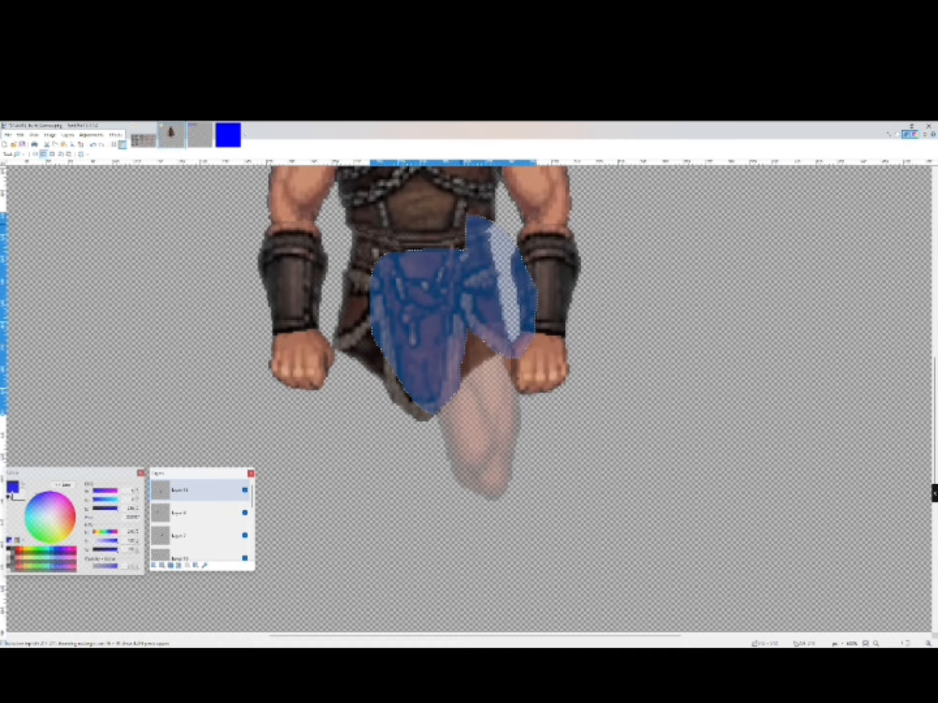
key(ctrl+d)
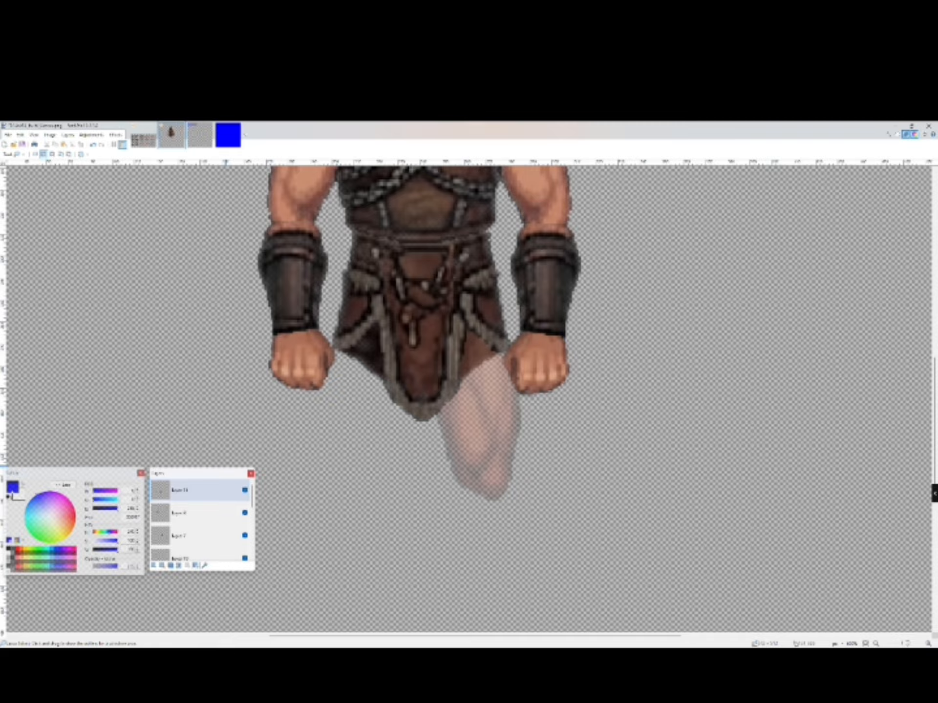
- Restore the thigh layer's opacity to full
click(204, 565)
drag(452, 383, 490, 382)
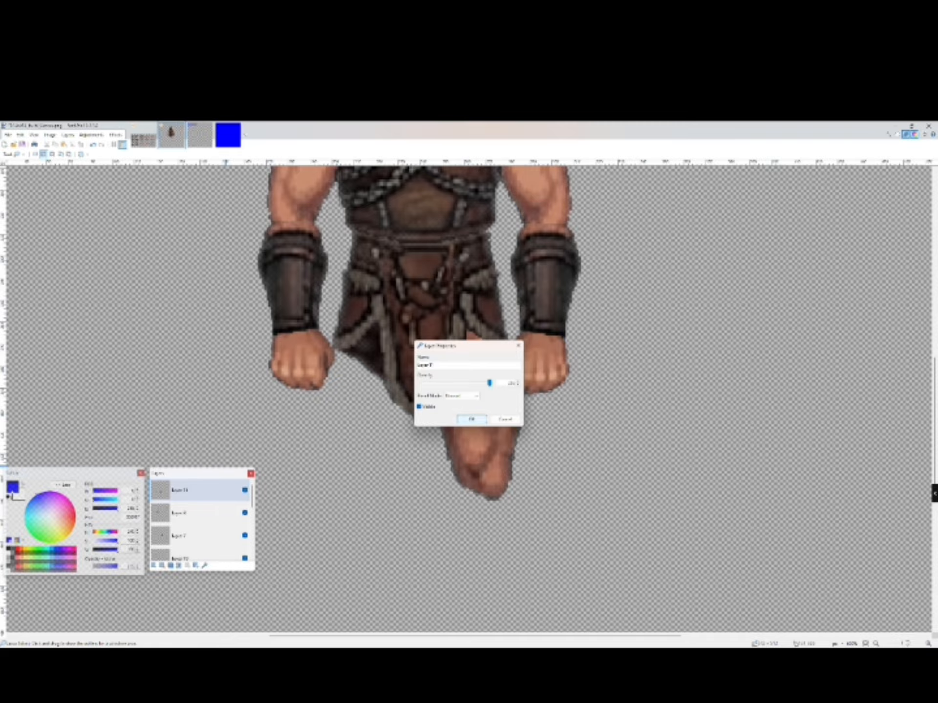
click(472, 419)
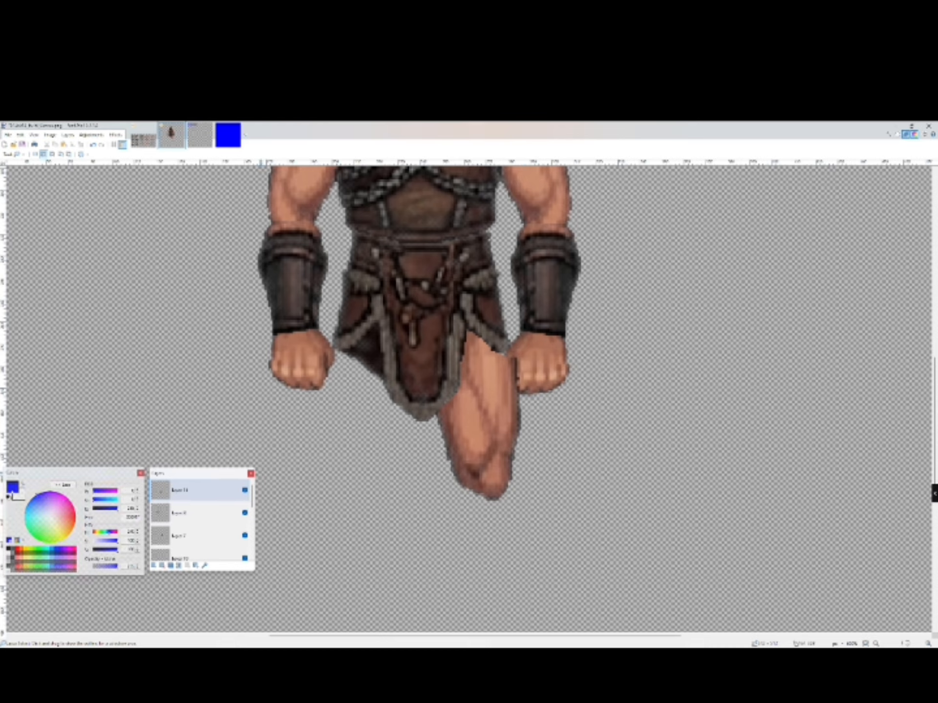
- Move the thigh layer down the stack behind the loincloth and nudge the thigh up slightly
drag(205, 490, 206, 551)
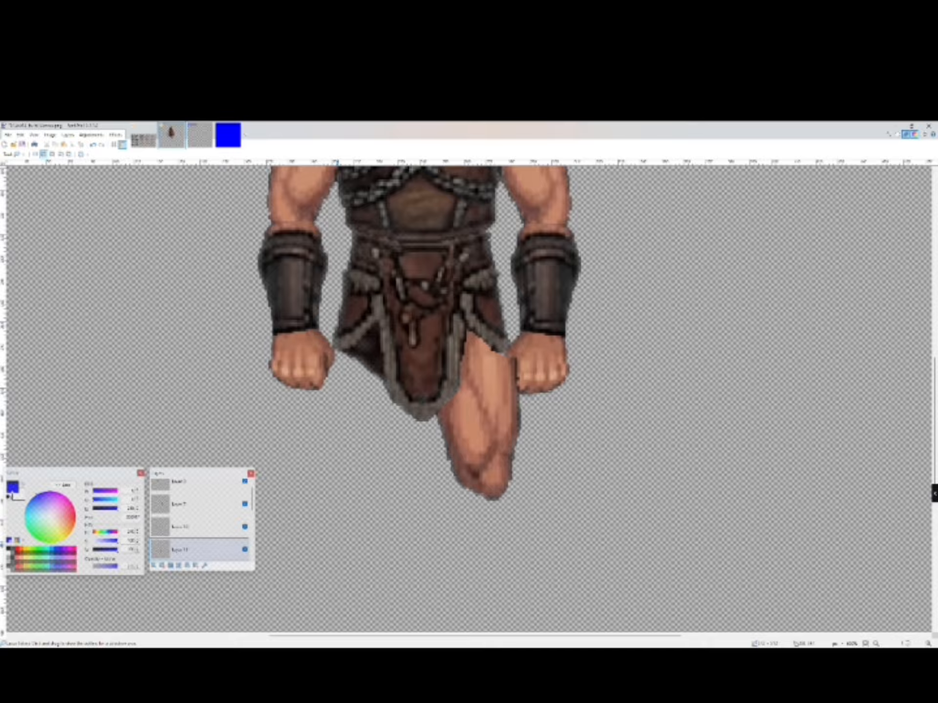
scroll(210, 508, down, 2)
drag(210, 506, 210, 527)
click(12, 153)
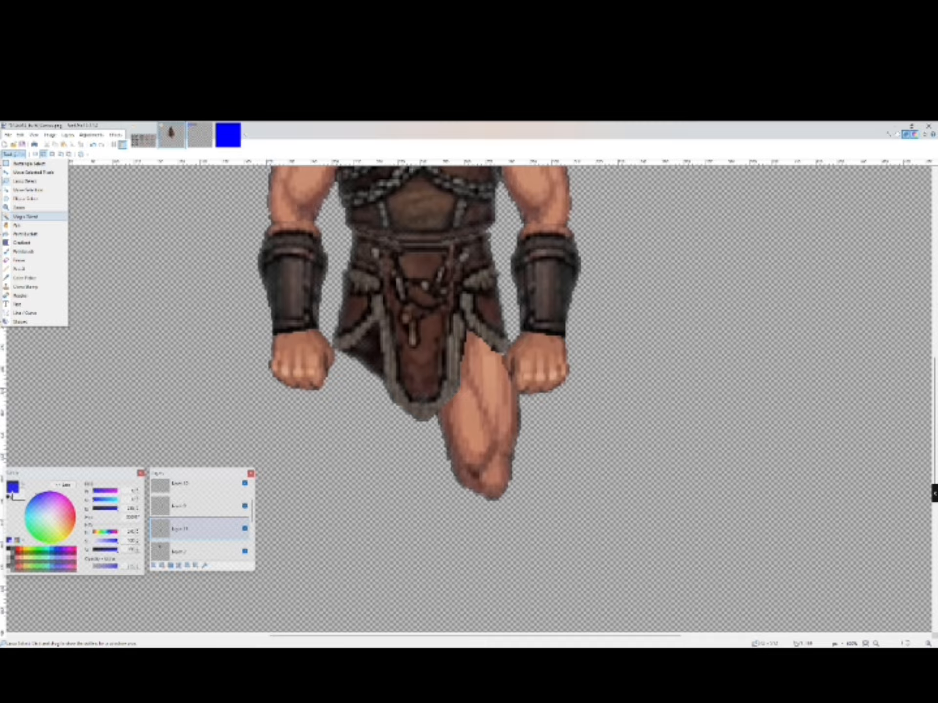
click(6, 173)
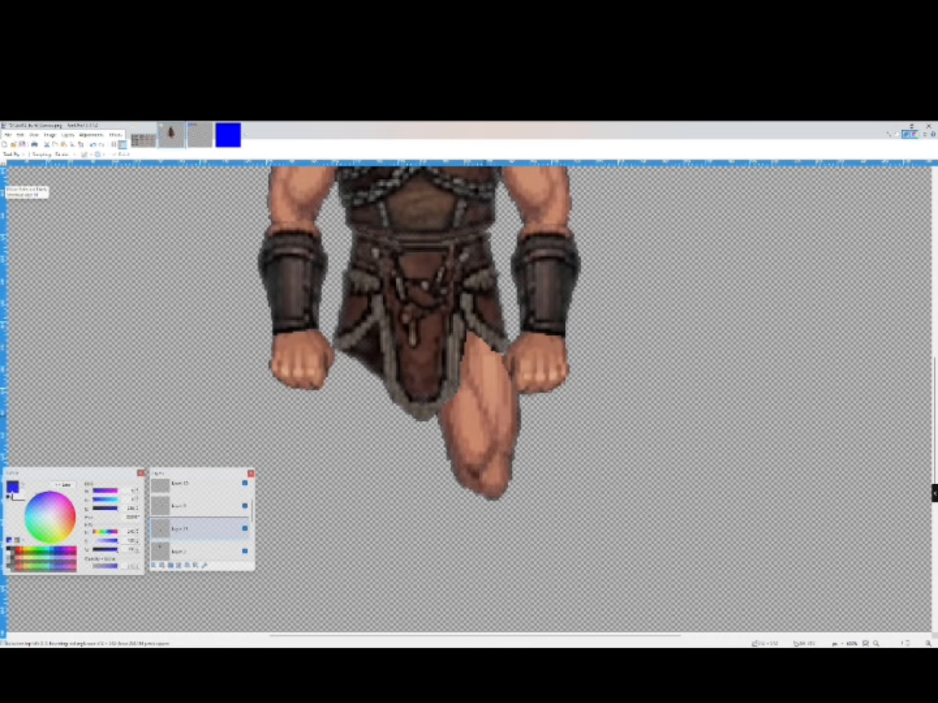
key(Up)
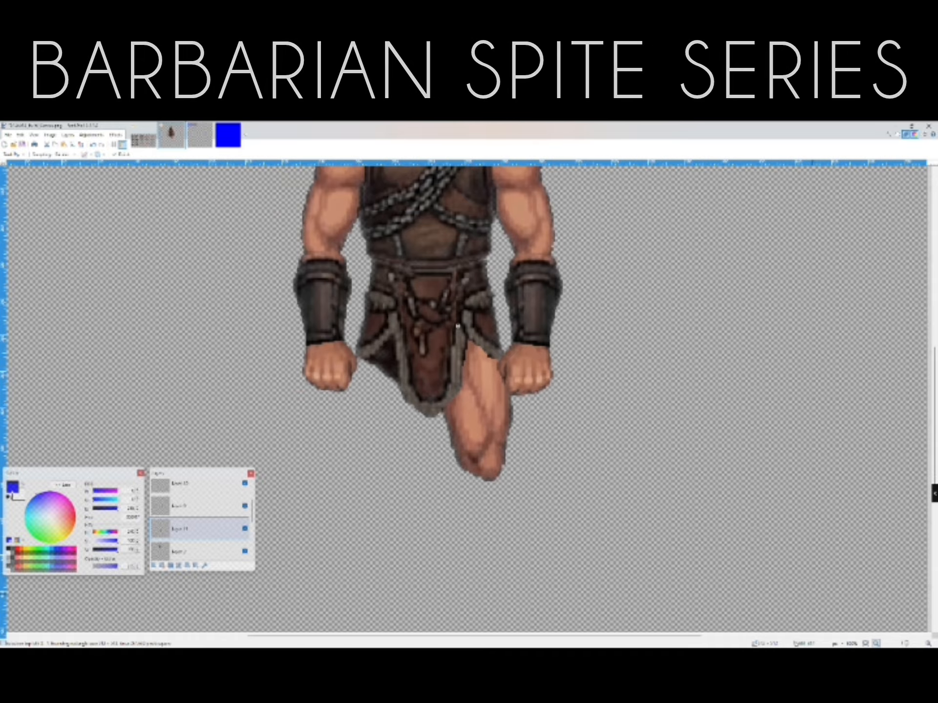
- Select the thigh with the Magic Wand, copy it and paste it into a new layer
key(ctrl+0)
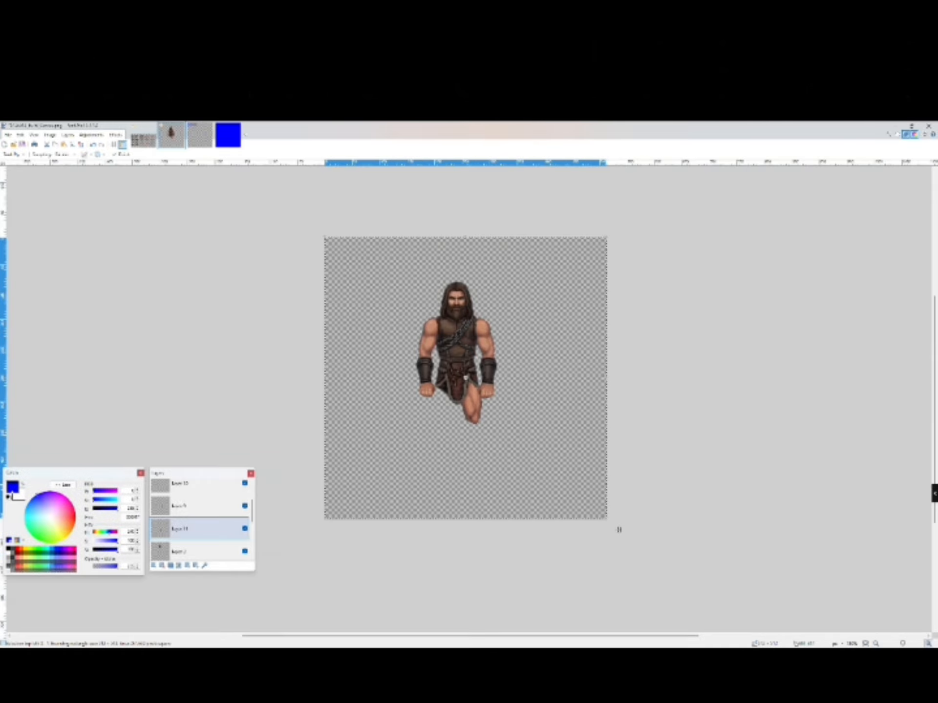
click(928, 644)
key(s)
key(s)
key(s)
key(s)
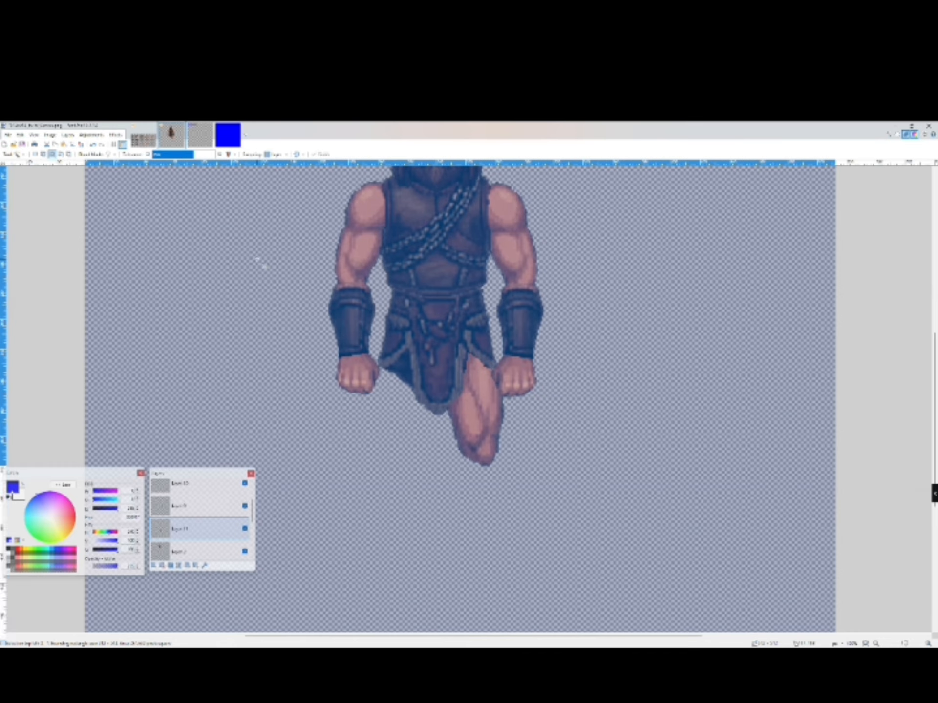
click(257, 261)
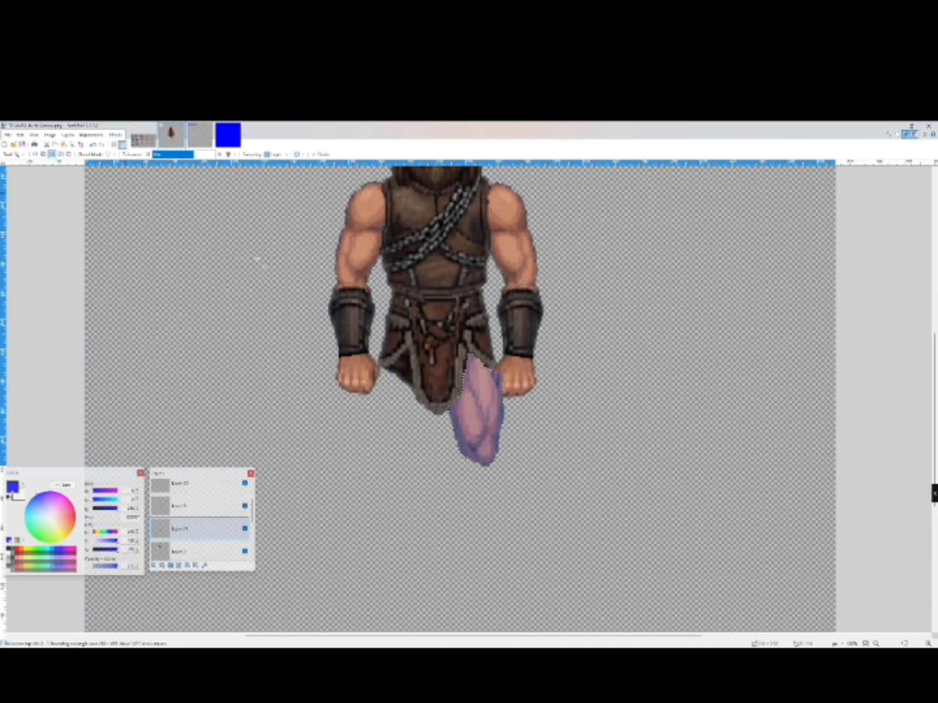
key(ctrl+c)
key(ctrl+shift+v)
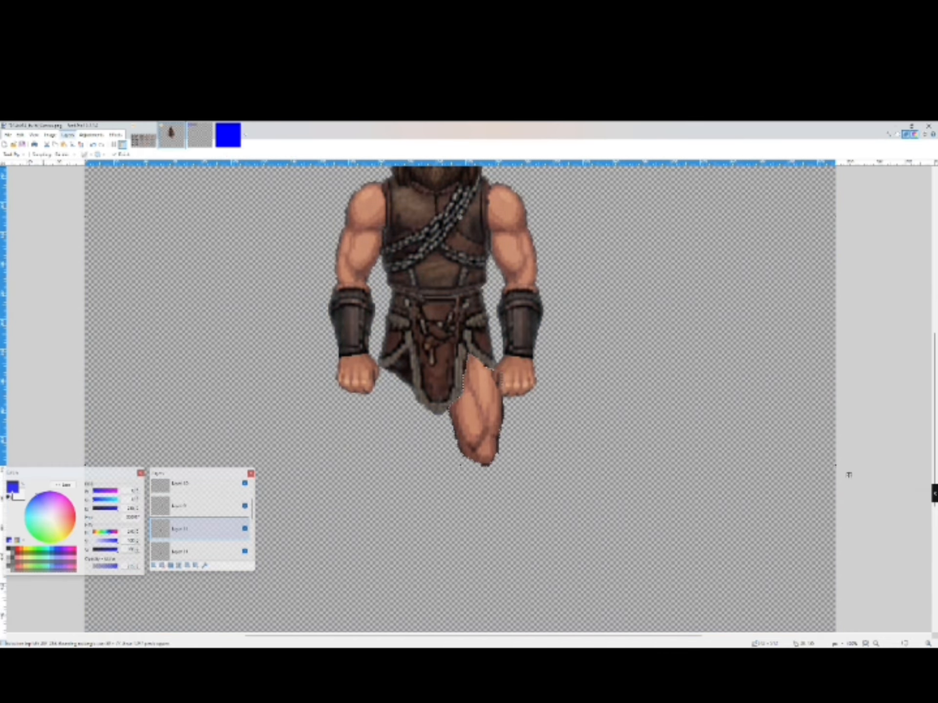
- Flip the pasted thigh horizontally, place it below the loincloth's left side, nudge it and deselect
click(85, 195)
drag(435, 427, 392, 424)
key(Right)
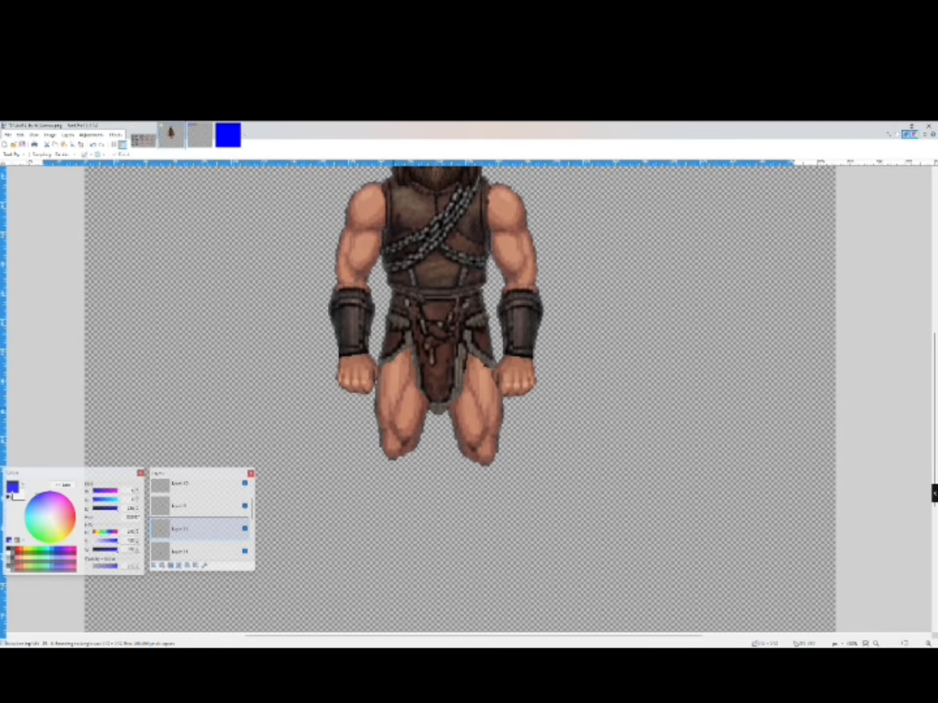
key(Down)
key(ctrl+d)
key(s)
- On the sprite sheet, select the front-facing boot with a rectangle and the Magic Wand
double_click(875, 643)
click(876, 643)
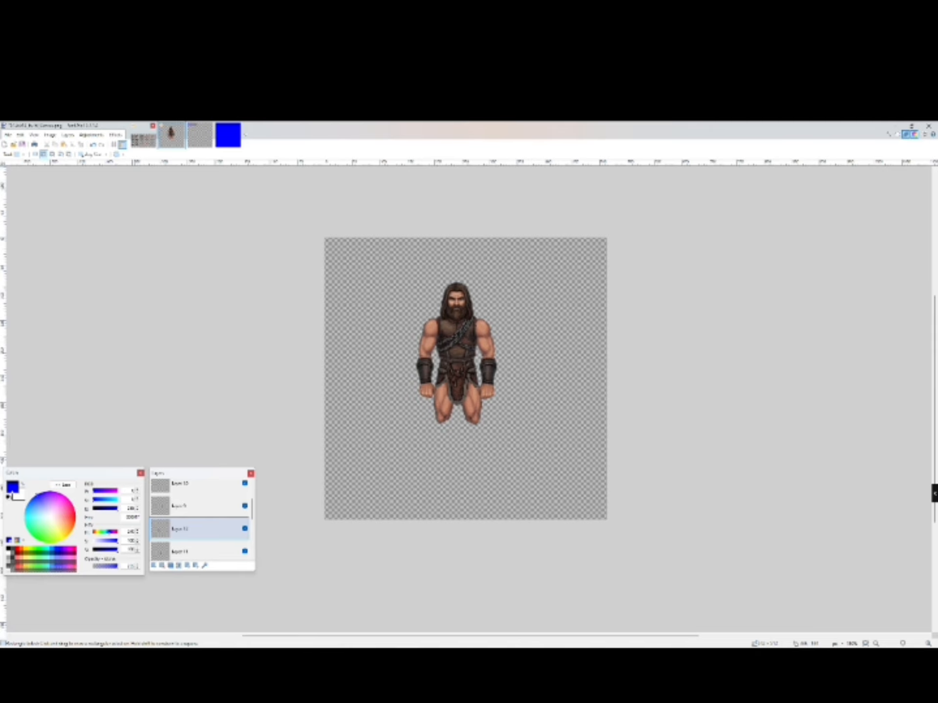
click(143, 137)
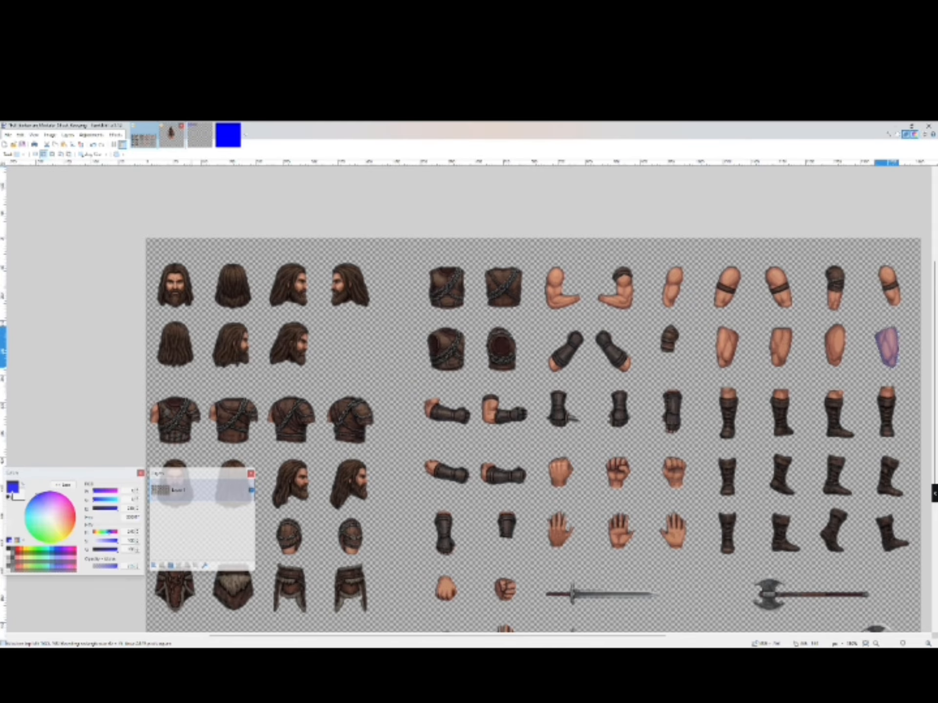
drag(868, 378, 868, 388)
drag(704, 382, 749, 442)
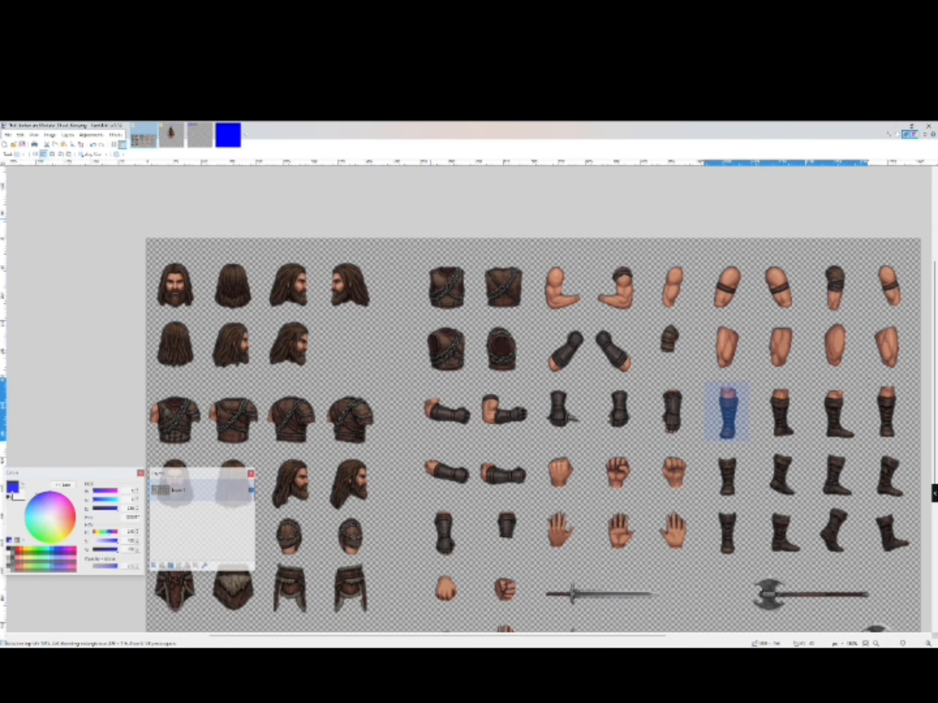
key(s)
key(s)
key(s)
click(746, 386)
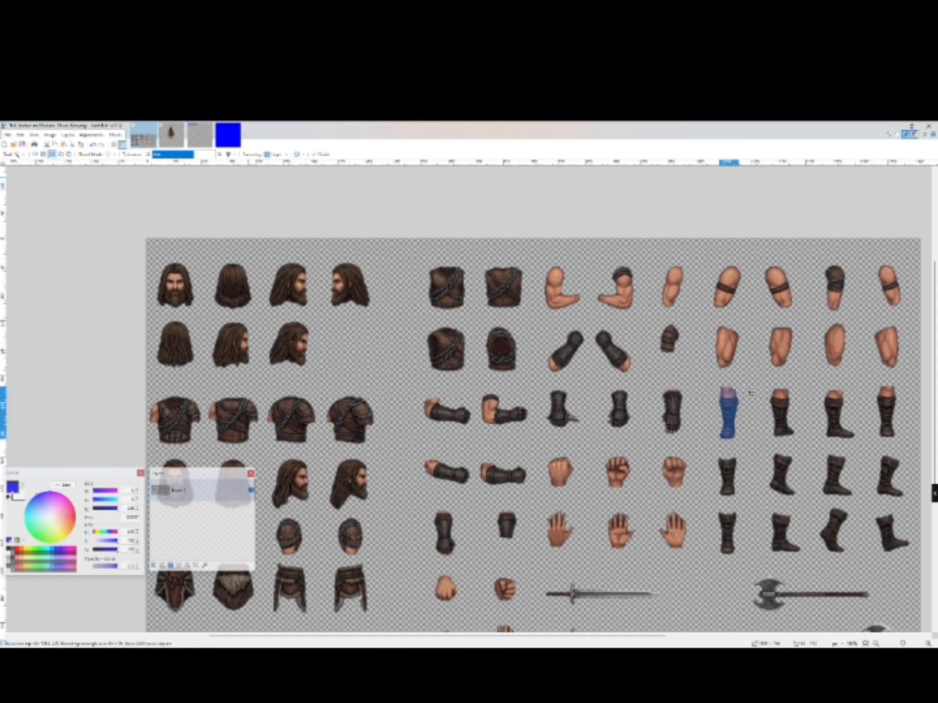
- Paste the boot into a new layer on the character canvas
click(13, 155)
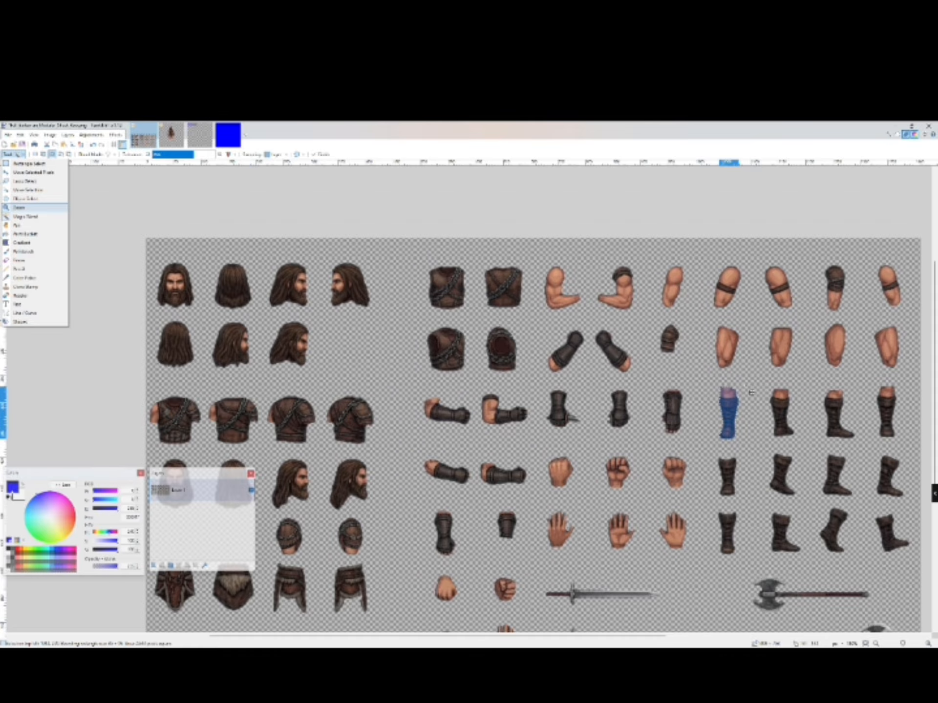
click(171, 134)
click(20, 135)
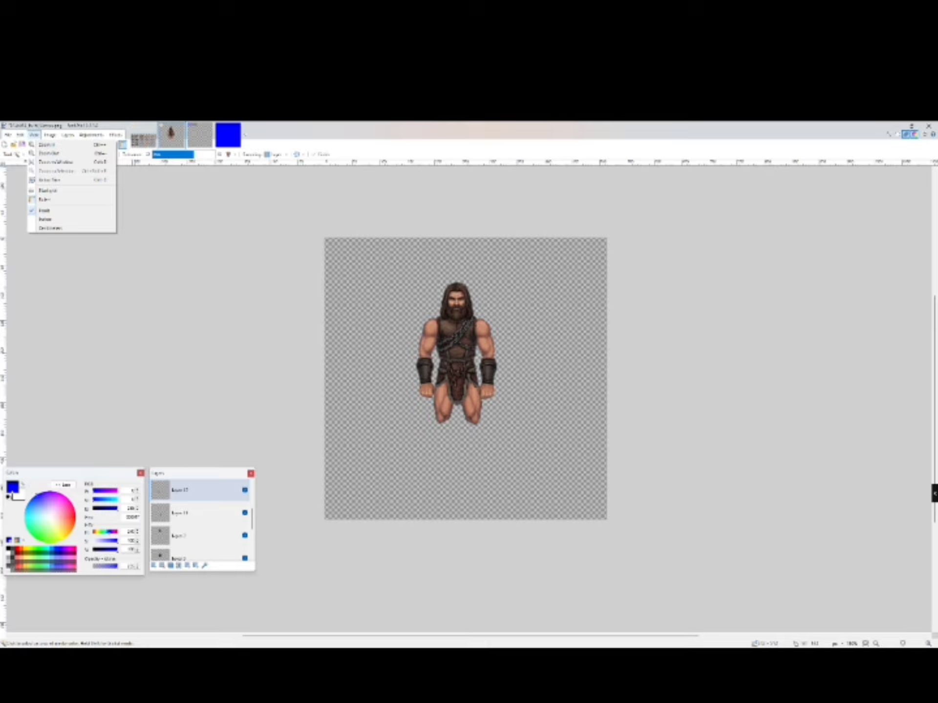
click(54, 199)
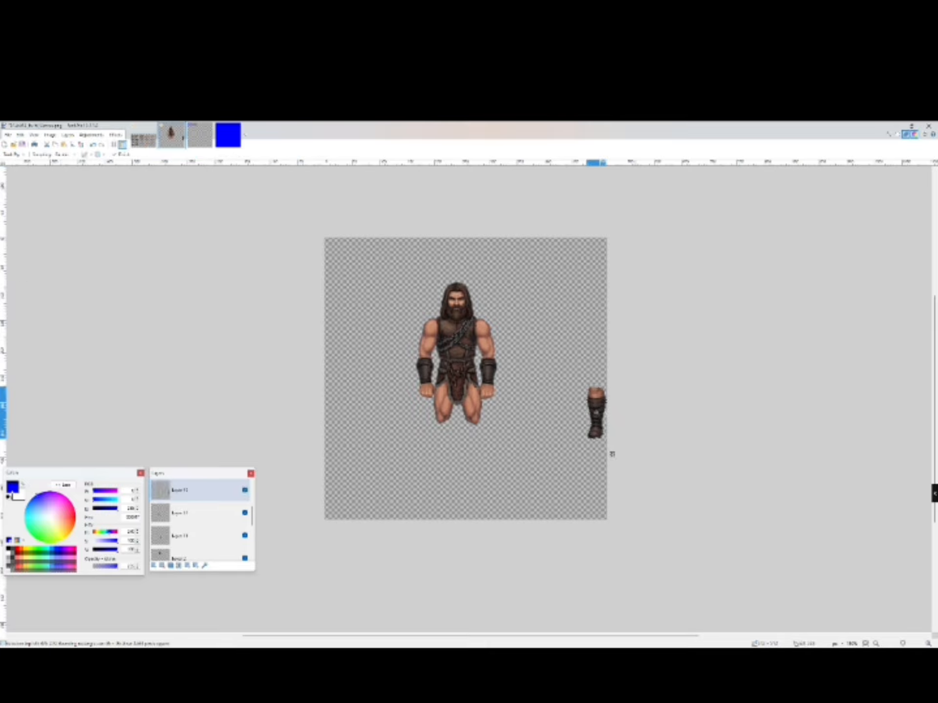